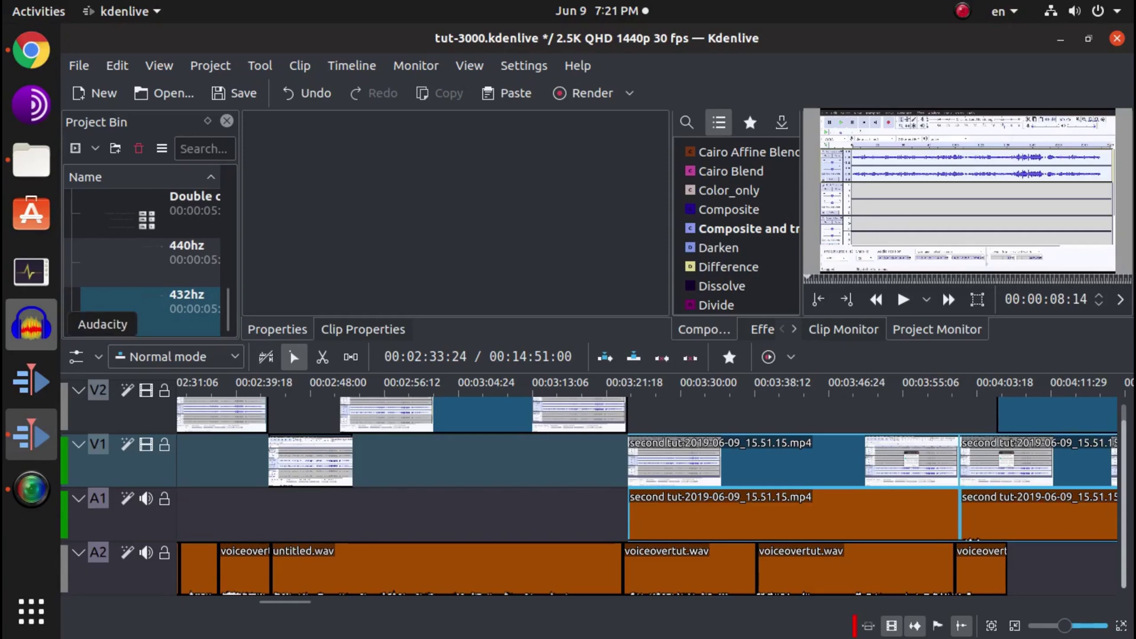
# Switch to Audacity, solo the Fur Elise track and play it back to hear the original tuning
pyautogui.click(31, 325)
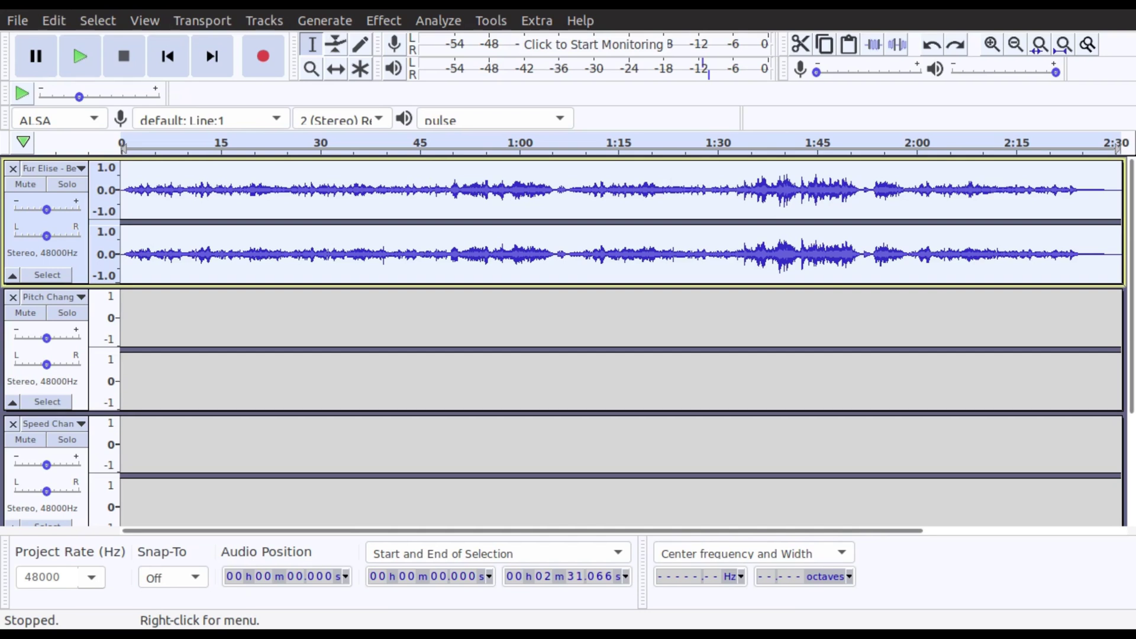
pyautogui.click(67, 184)
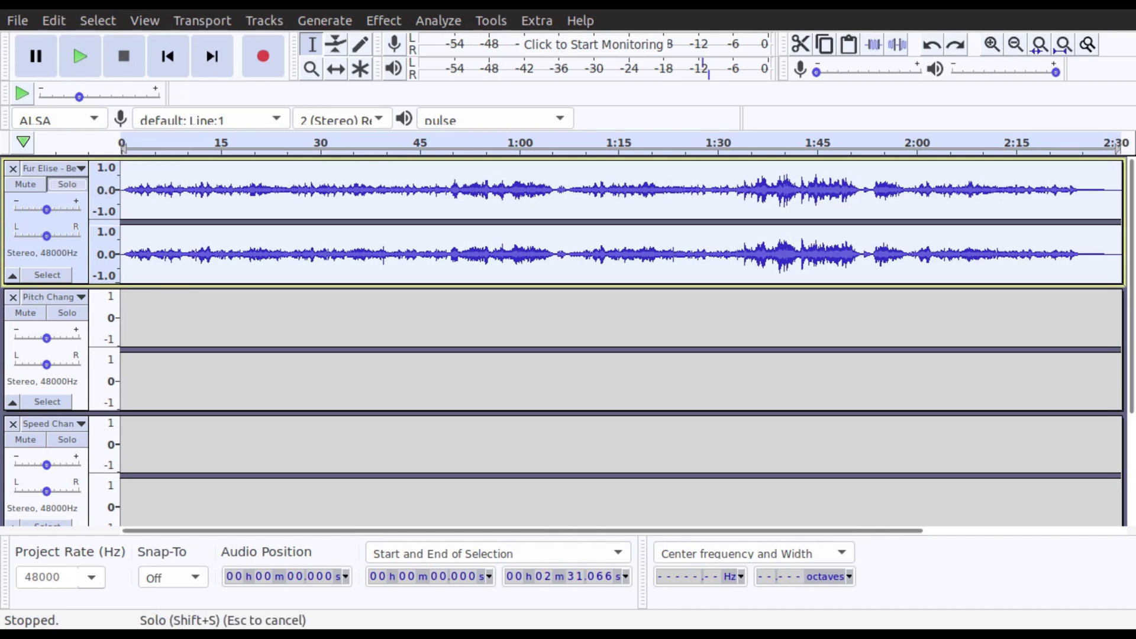
pyautogui.click(80, 56)
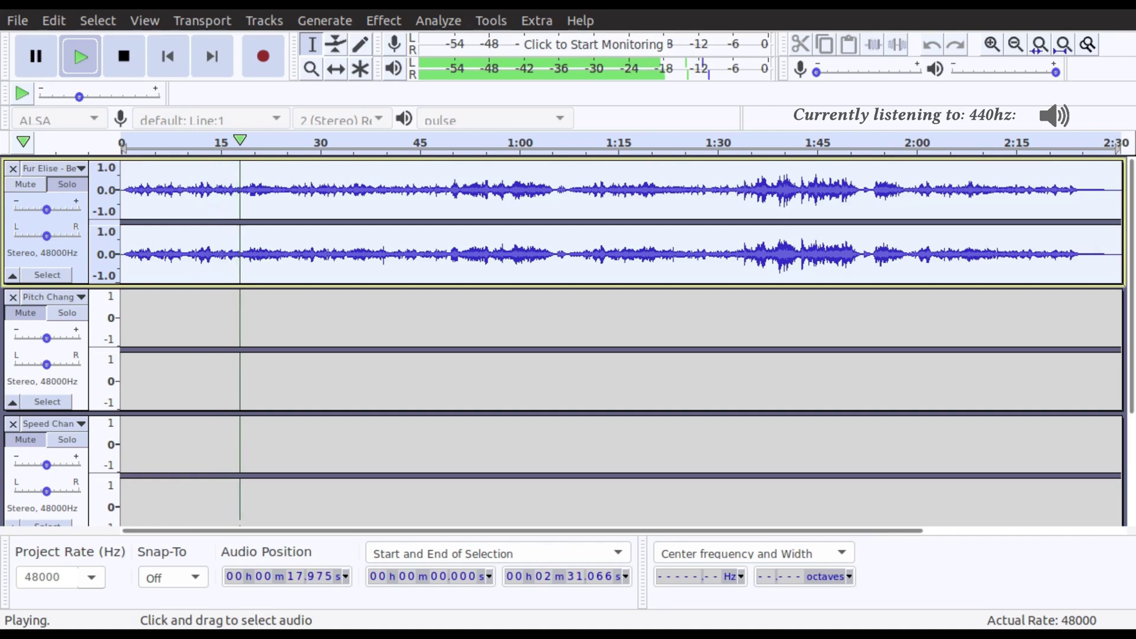
pyautogui.press('space')
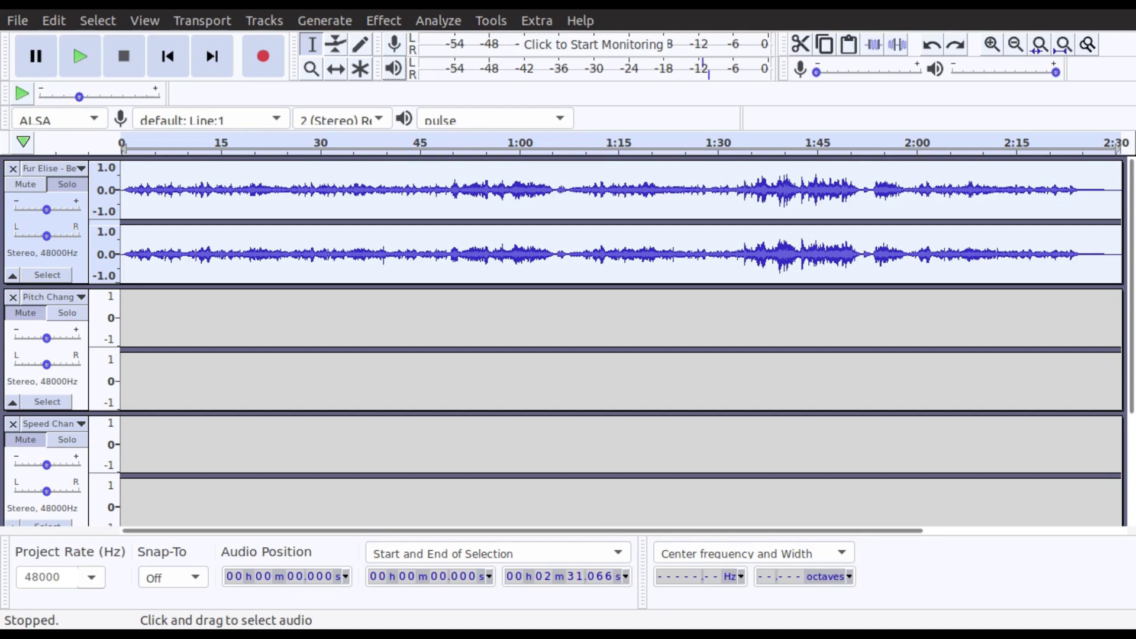
# Select the full length of the Fur Elise track and copy its audio
pyautogui.scroll(-5, 562, 342)
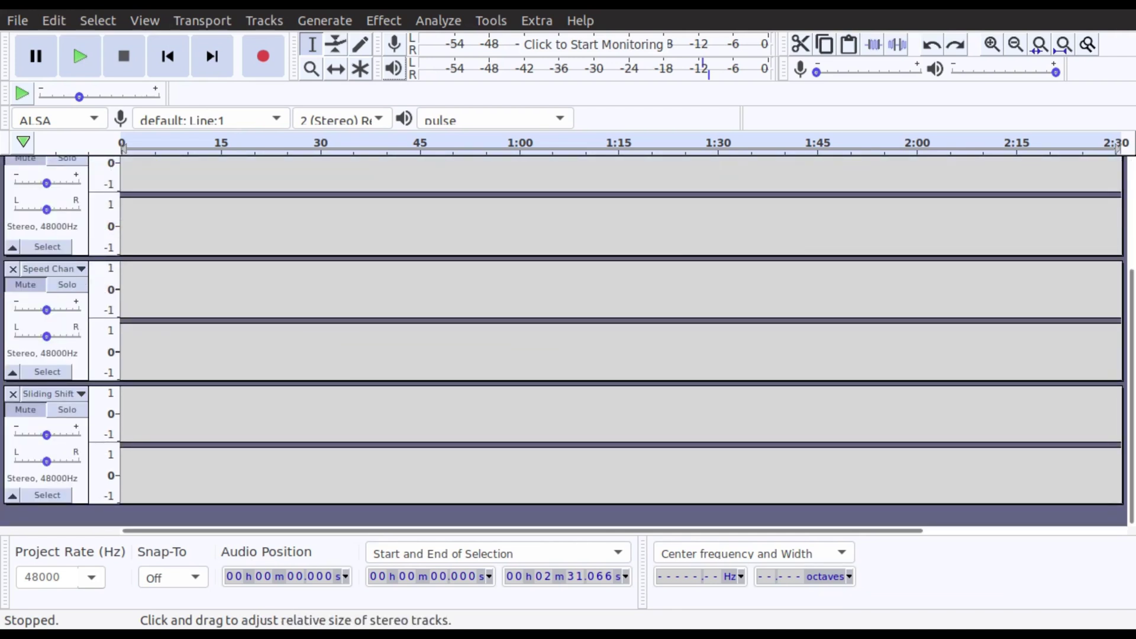
pyautogui.scroll(5, 562, 341)
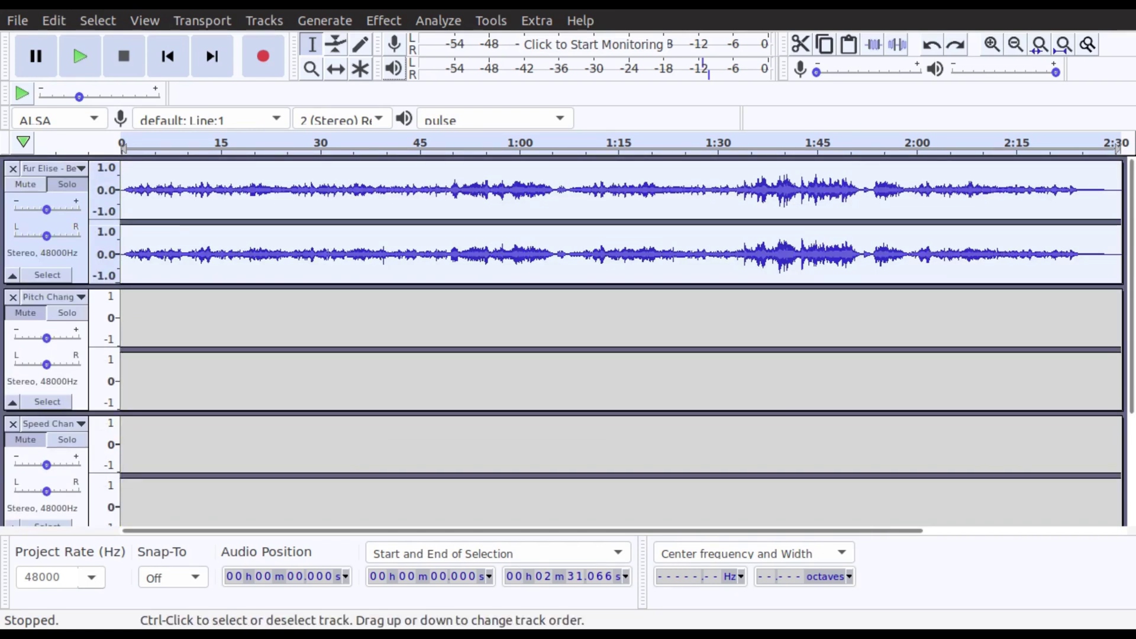
pyautogui.click(44, 258)
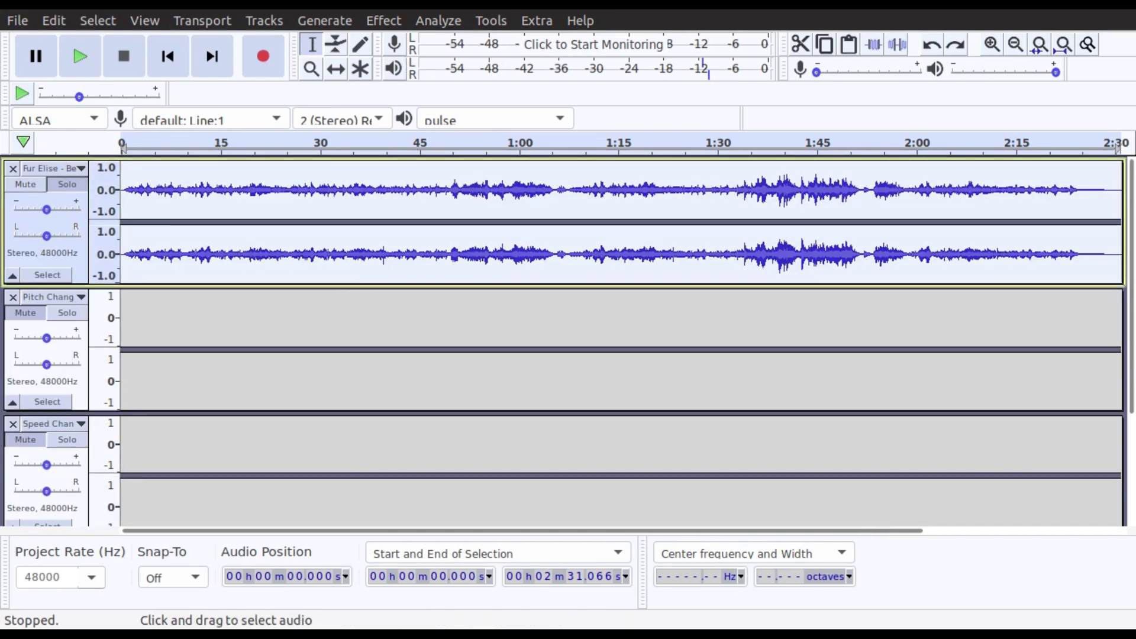
pyautogui.moveTo(186, 196); pyautogui.dragTo(744, 195)
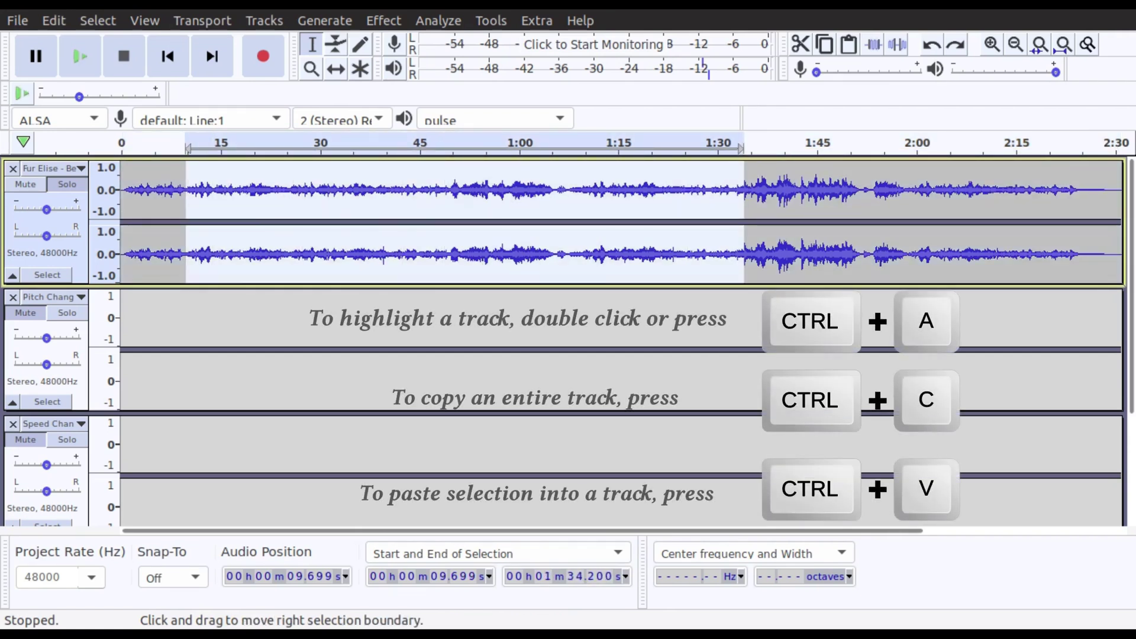
pyautogui.hotkey('ctrl', 'a')
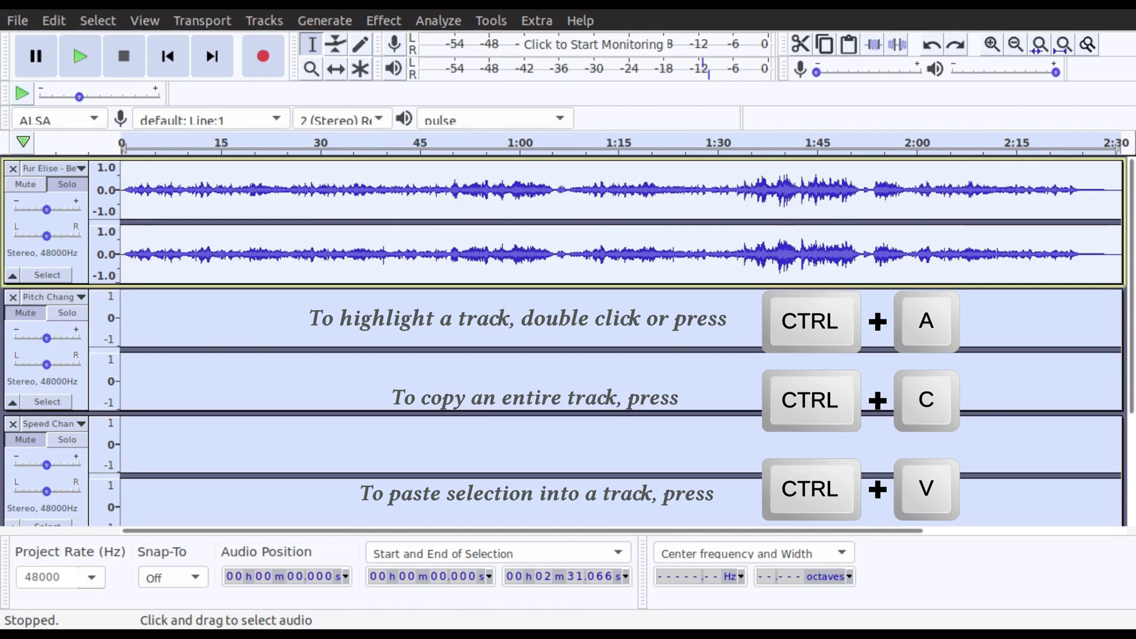
pyautogui.click(45, 260)
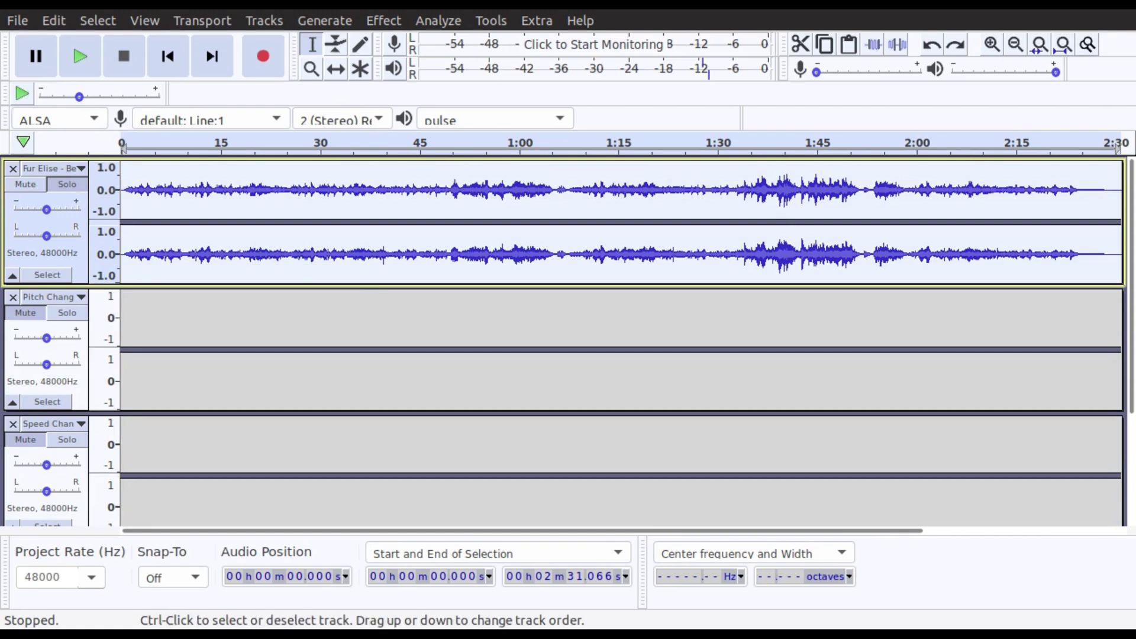
# Paste the copied audio into the Pitch Change, Speed Change and Sliding Shift tracks at the start of the timeline
pyautogui.click(44, 384)
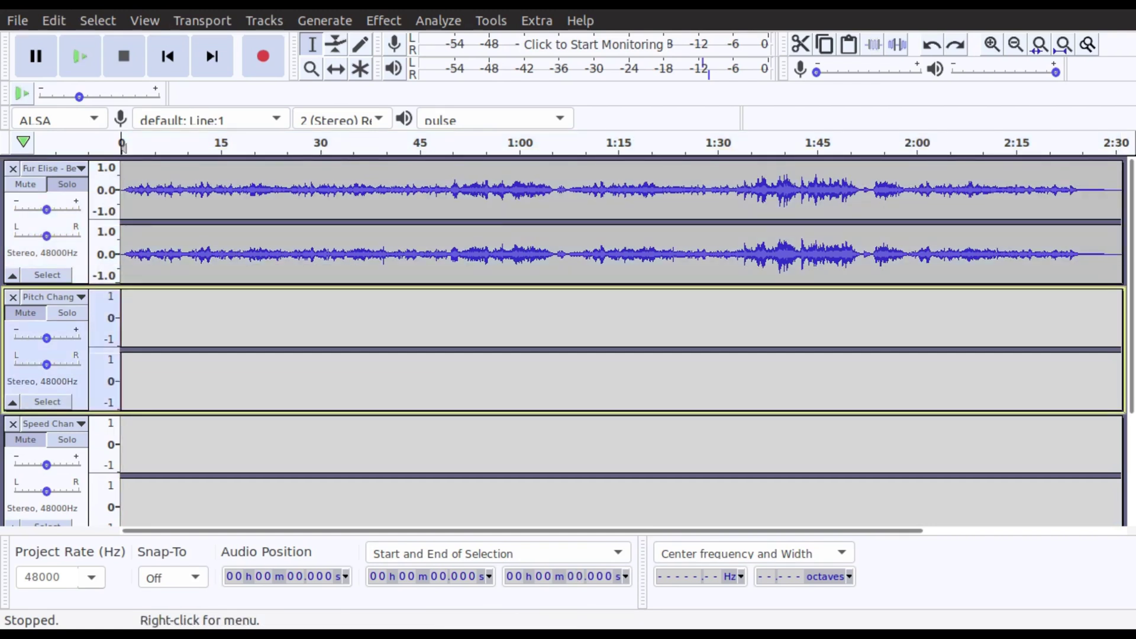
pyautogui.hotkey('ctrl', 'v')
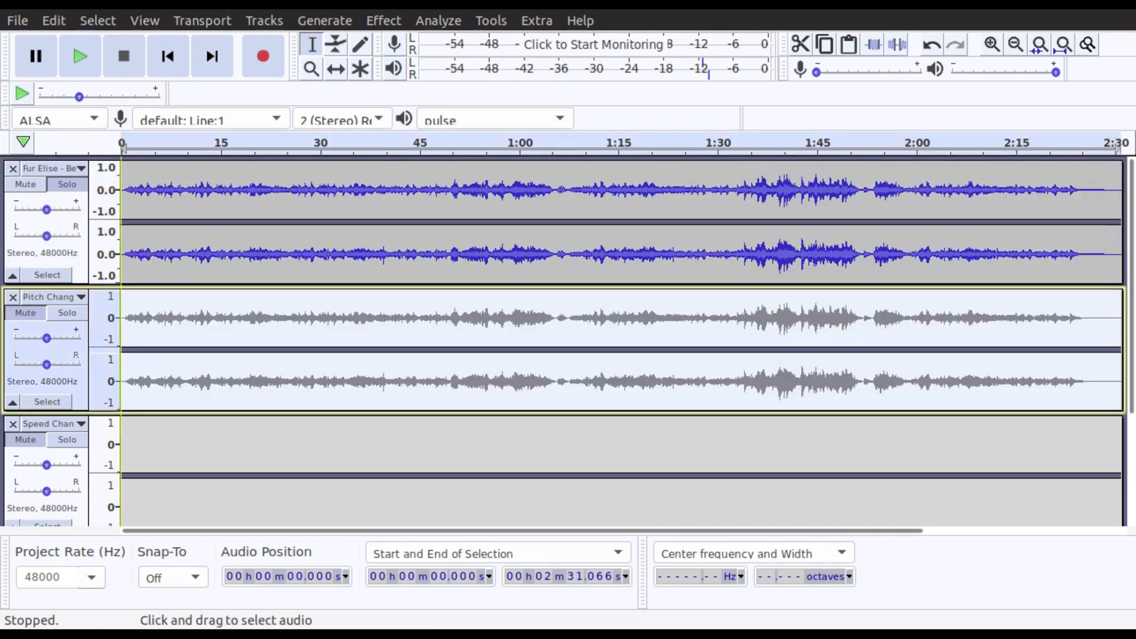
pyautogui.click(44, 509)
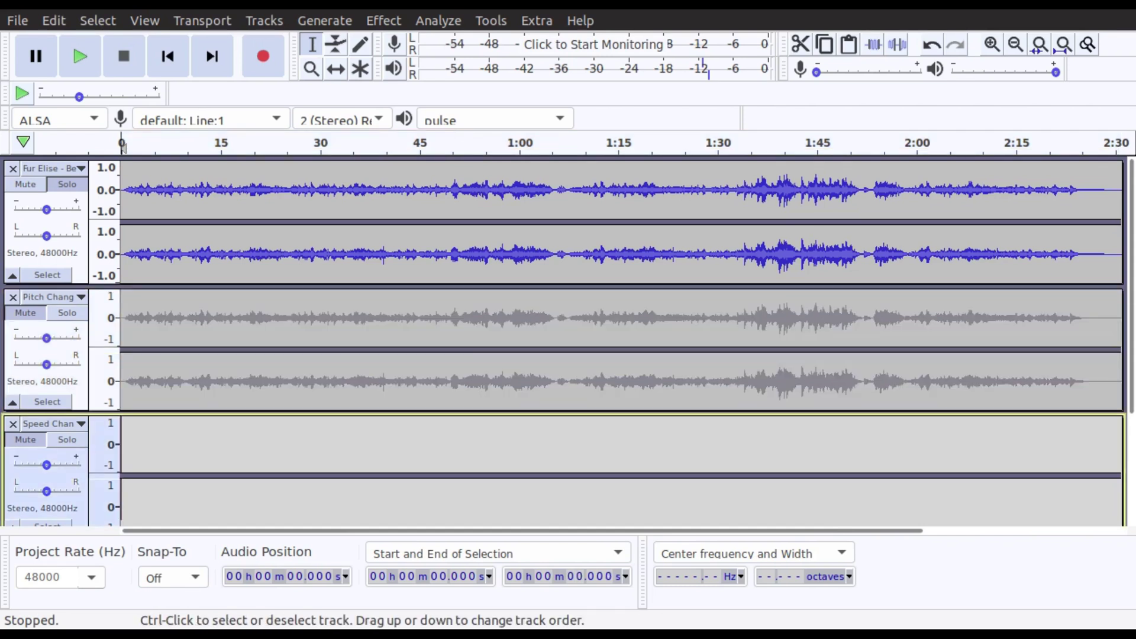
pyautogui.hotkey('ctrl', 'v')
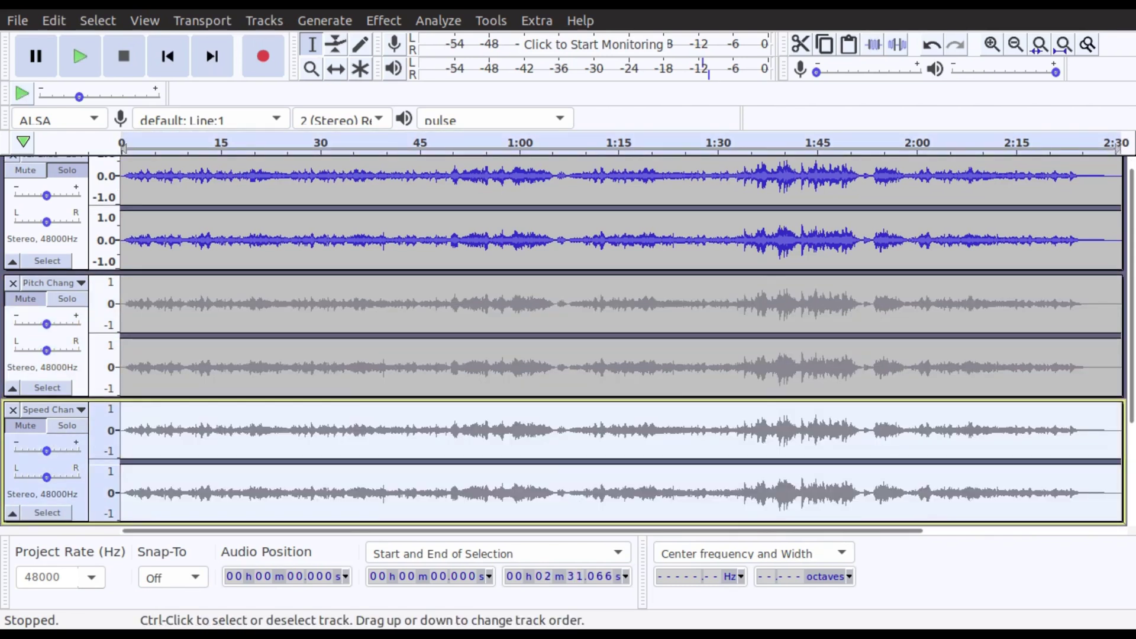
pyautogui.scroll(-4, 562, 341)
pyautogui.click(44, 482)
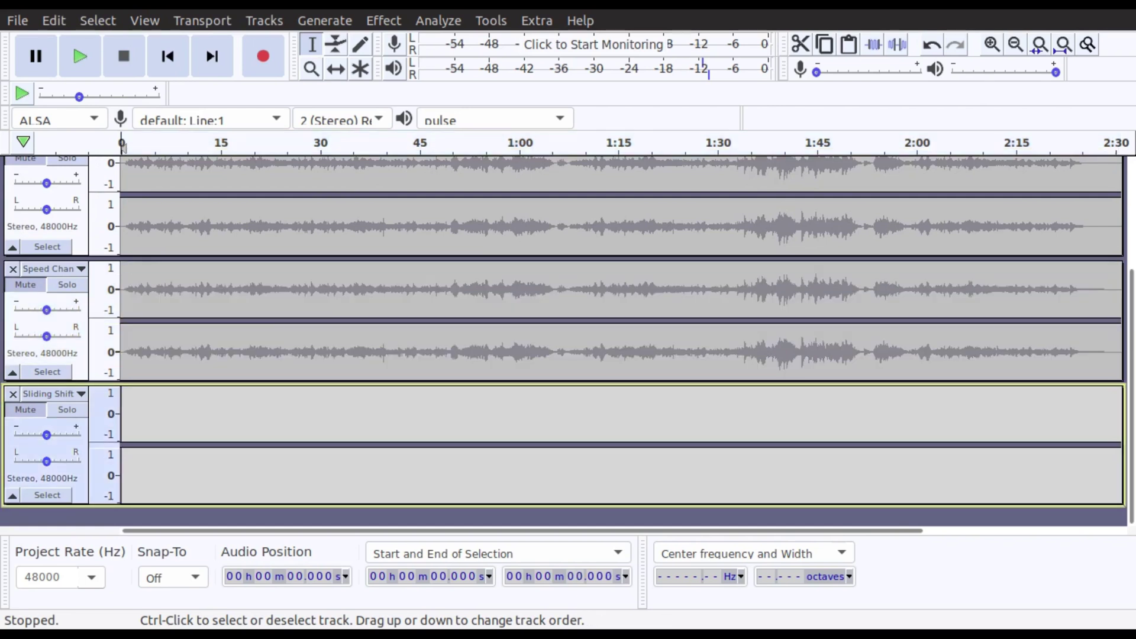
pyautogui.hotkey('ctrl', 'v')
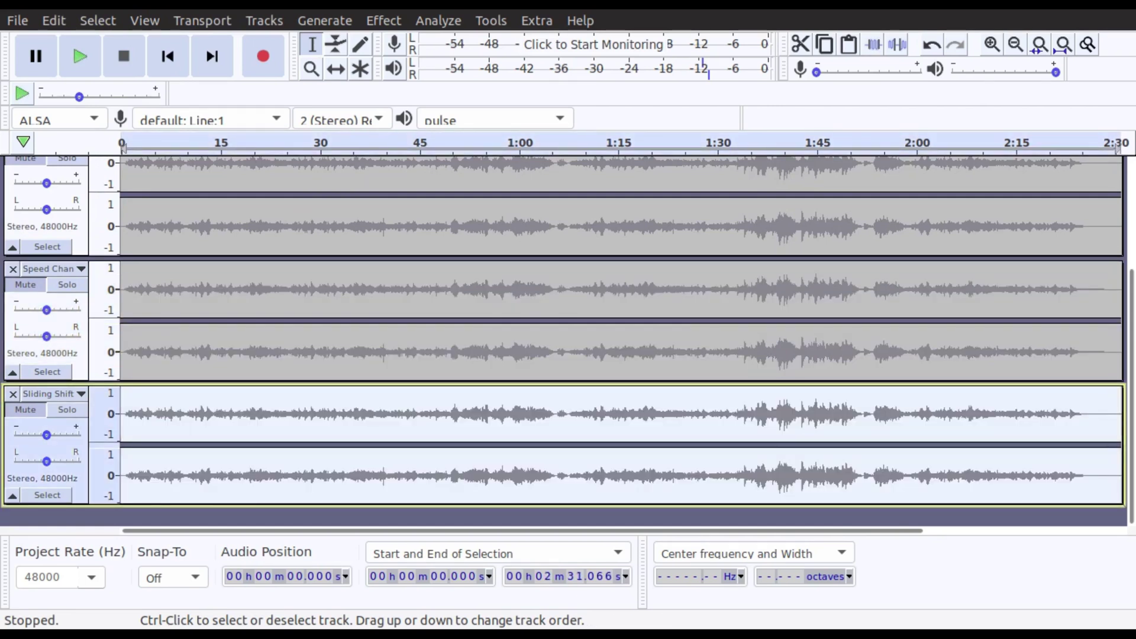
# Solo the Pitch Change track and select its entire audio
pyautogui.scroll(4, 562, 340)
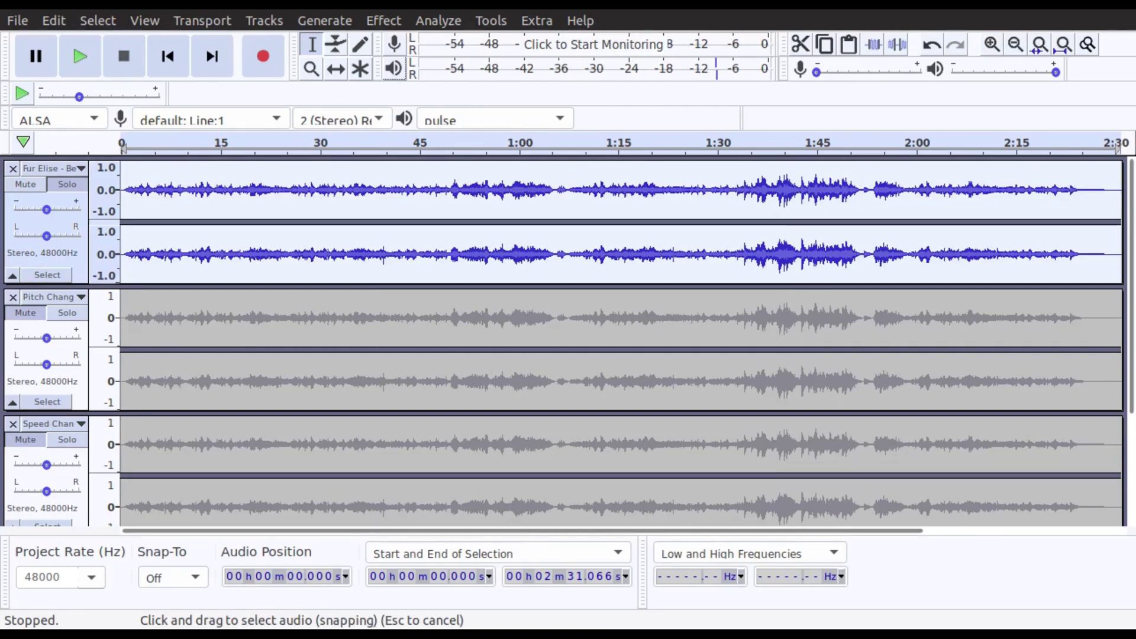
pyautogui.click(45, 385)
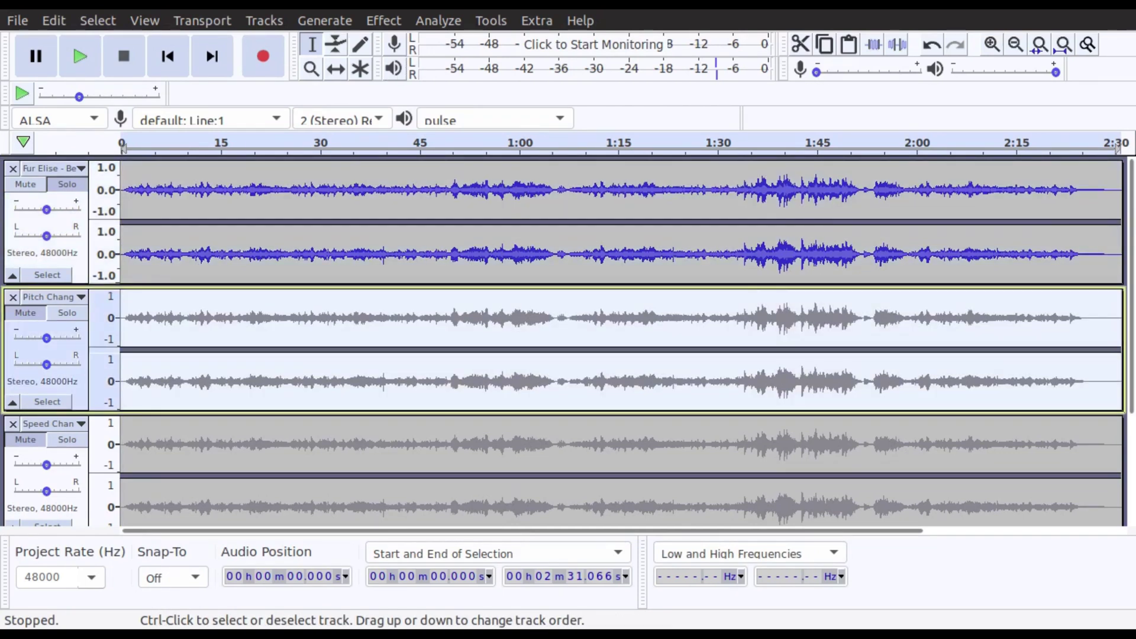
pyautogui.moveTo(219, 332); pyautogui.dragTo(403, 331)
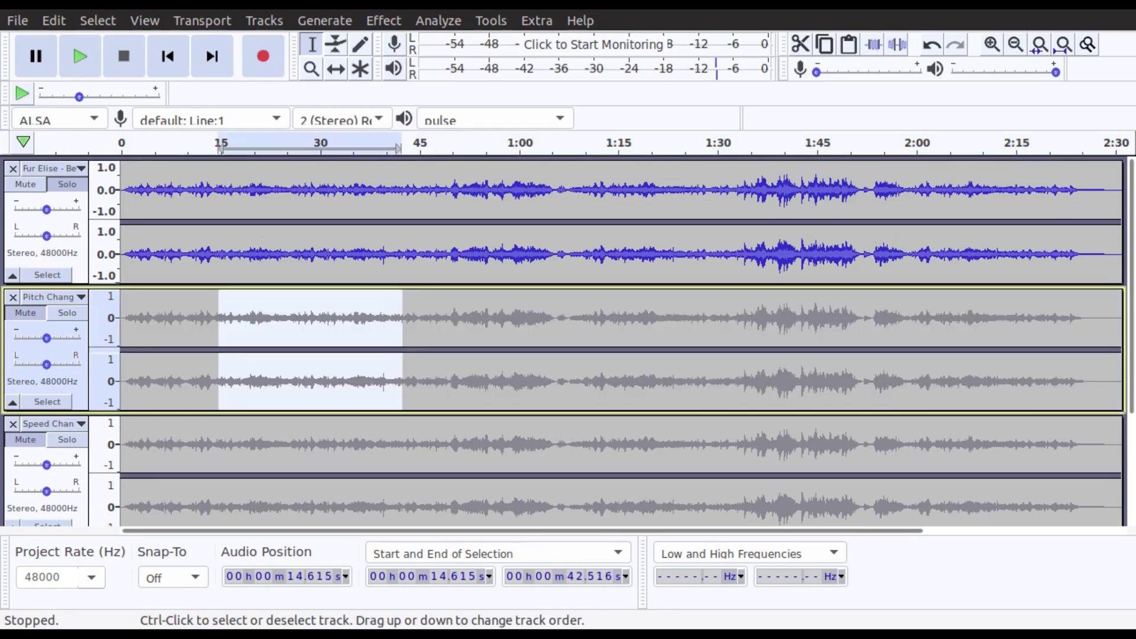
pyautogui.click(67, 312)
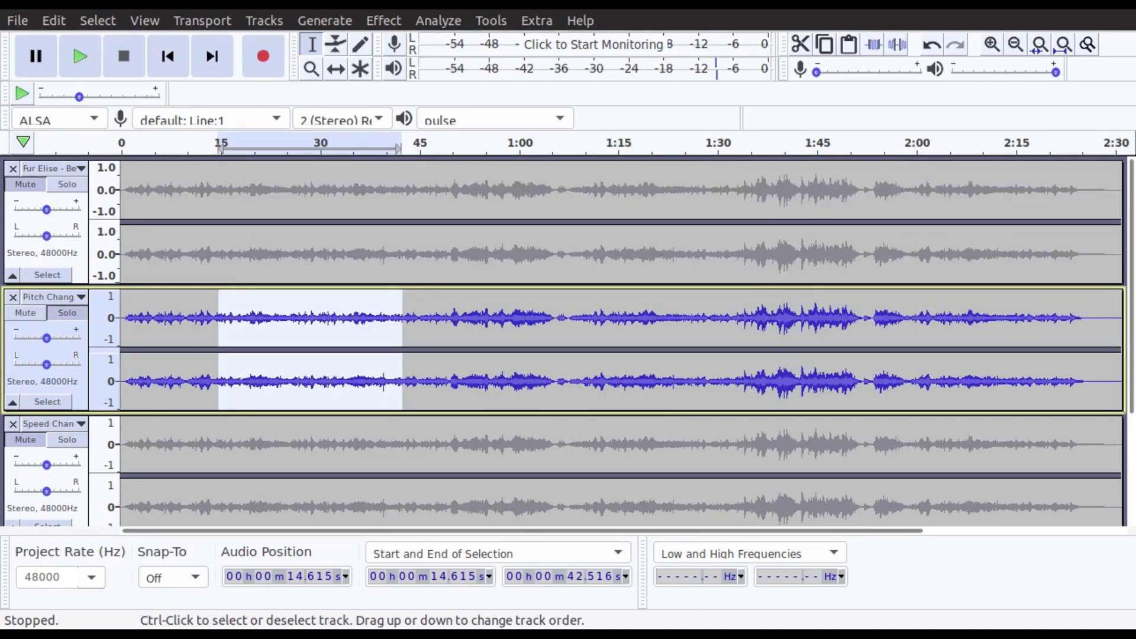
pyautogui.click(44, 383)
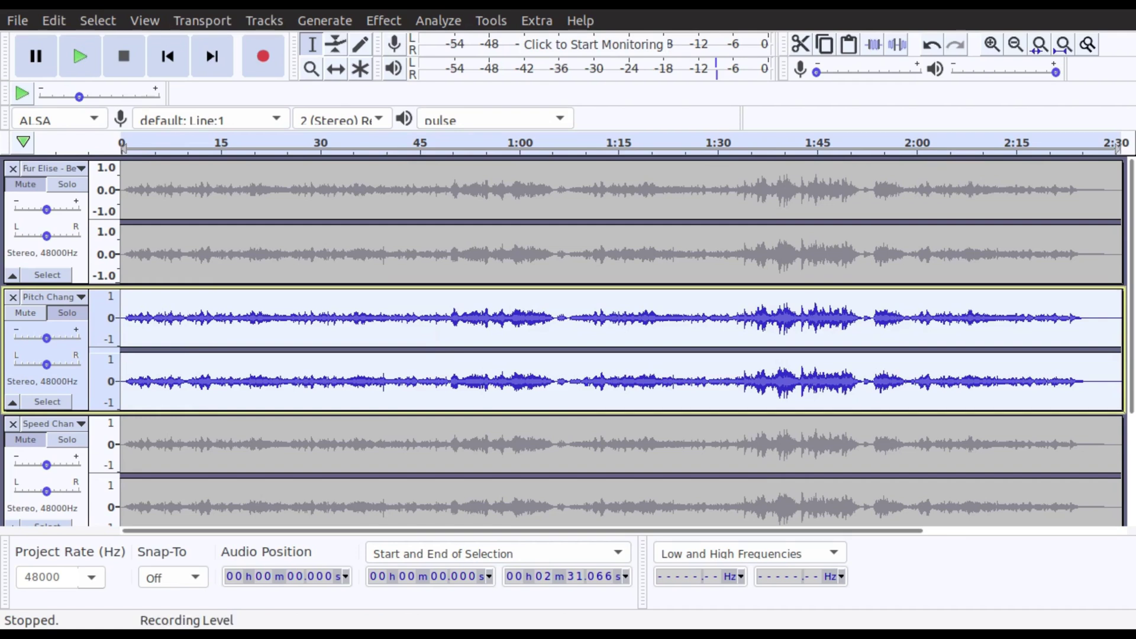
# Open the Change Pitch effect for the selected track and set the starting frequency to 440 Hz
pyautogui.click(383, 20)
pyautogui.click(427, 156)
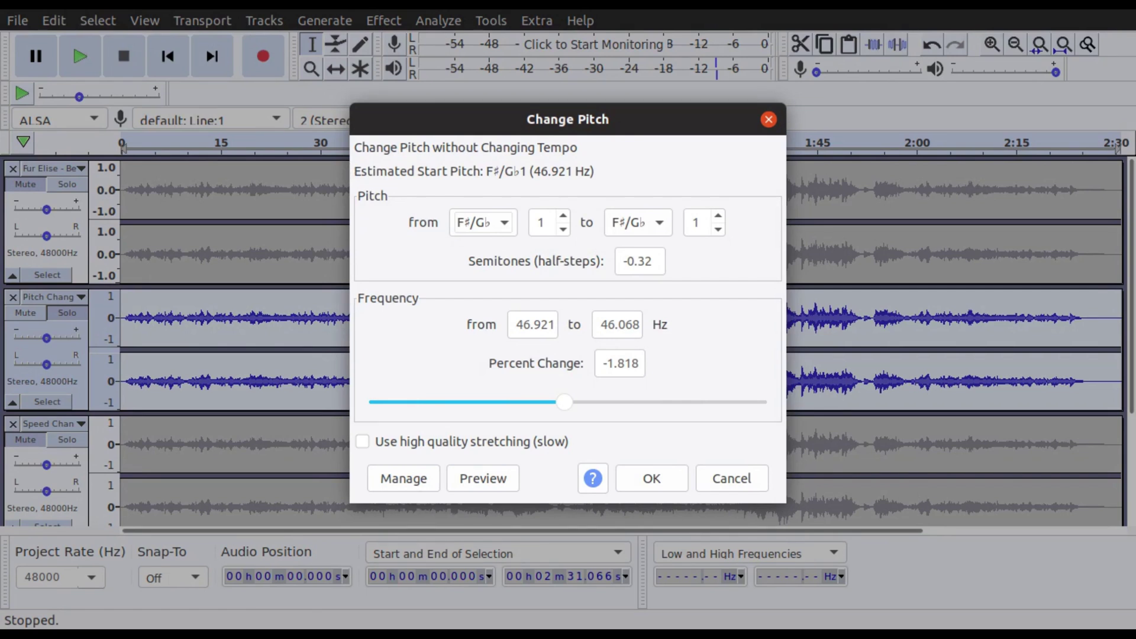
pyautogui.moveTo(654, 261); pyautogui.dragTo(622, 261)
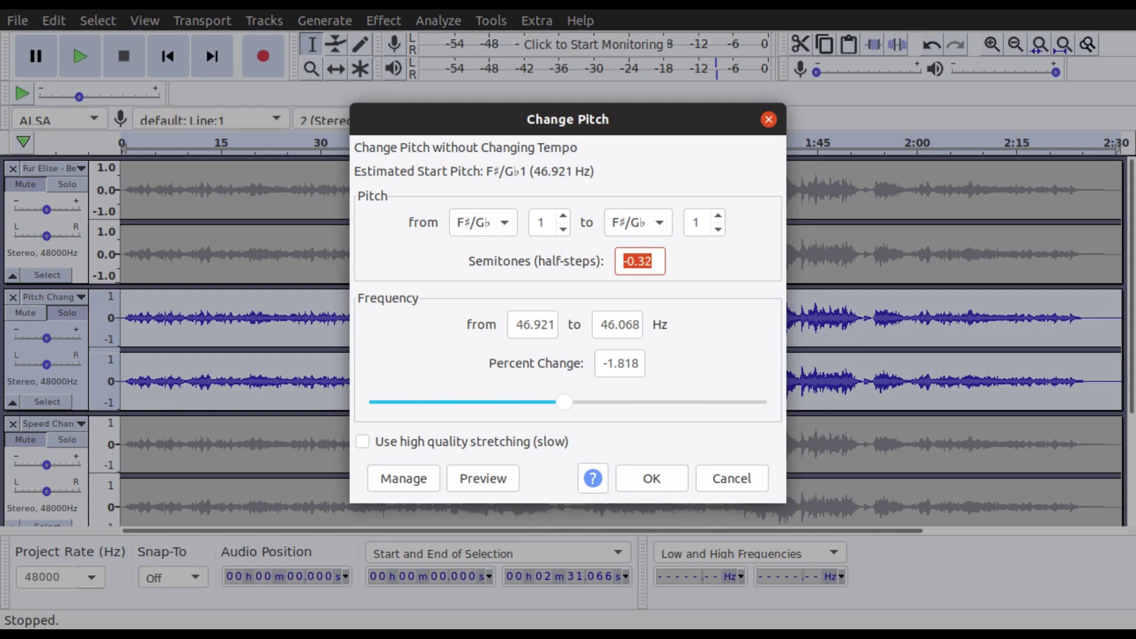
pyautogui.press('Tab')
pyautogui.press('Tab')
pyautogui.press('Tab')
pyautogui.hotkey('shift', 'Left')
pyautogui.hotkey('shift', 'Left')
pyautogui.hotkey('shift', 'Left')
pyautogui.hotkey('shift', 'Left')
pyautogui.hotkey('shift', 'Left')
pyautogui.hotkey('shift', 'Left')
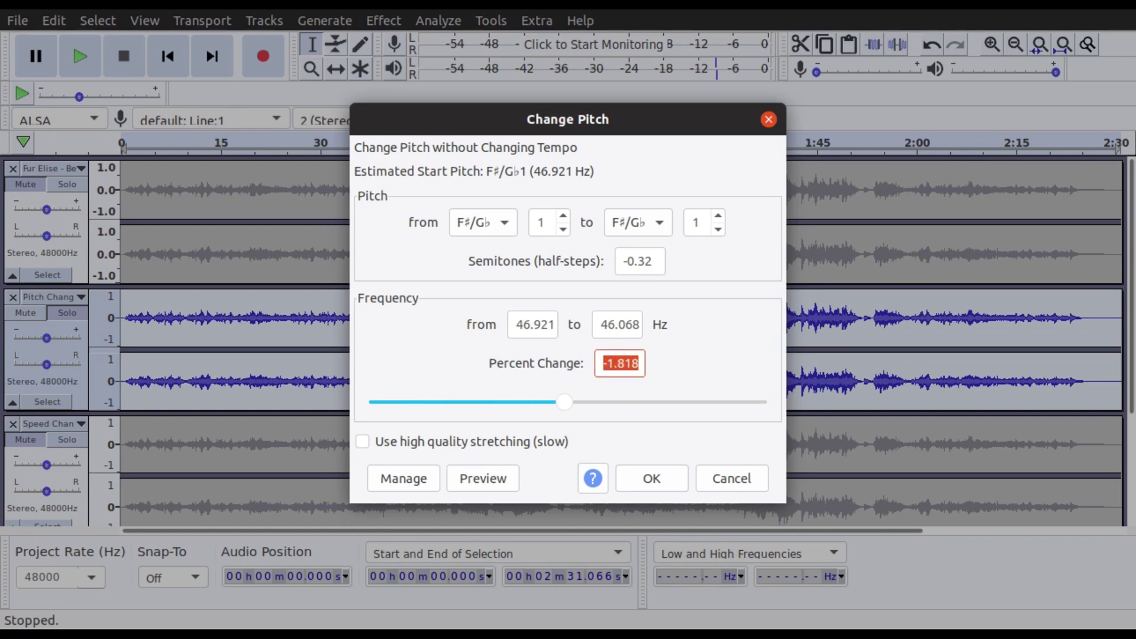
pyautogui.hotkey('shift', 'Tab')
pyautogui.hotkey('shift', 'Tab')
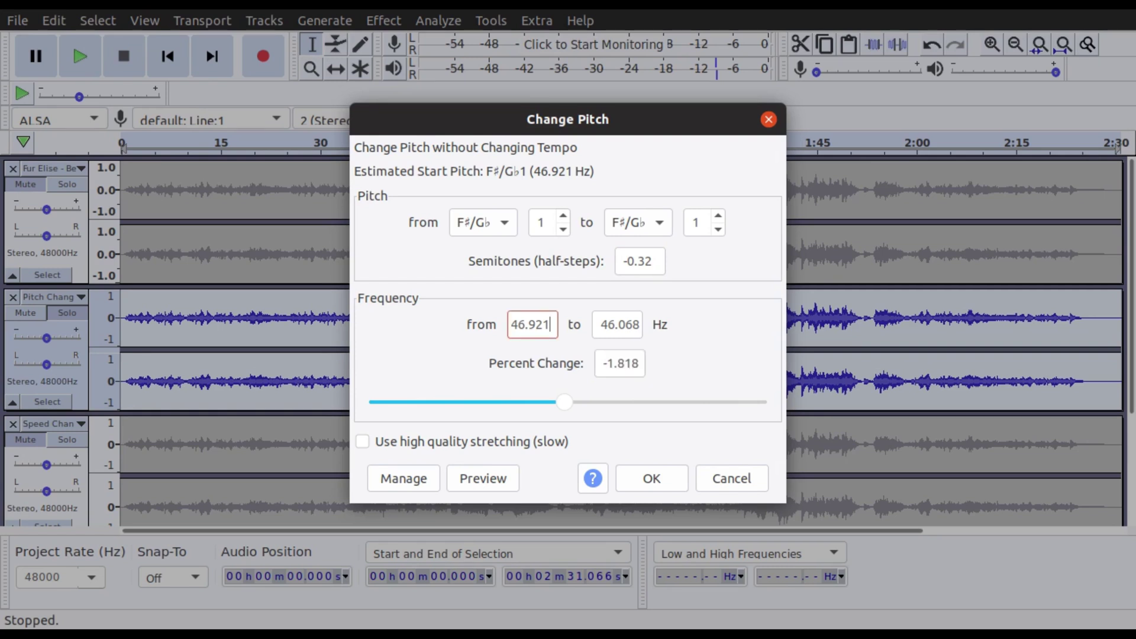
pyautogui.hotkey('shift', 'Left')
pyautogui.hotkey('shift', 'Left')
pyautogui.hotkey('shift', 'Left')
pyautogui.hotkey('shift', 'Left')
pyautogui.hotkey('shift', 'Left')
pyautogui.hotkey('shift', 'Left')
pyautogui.write('440')
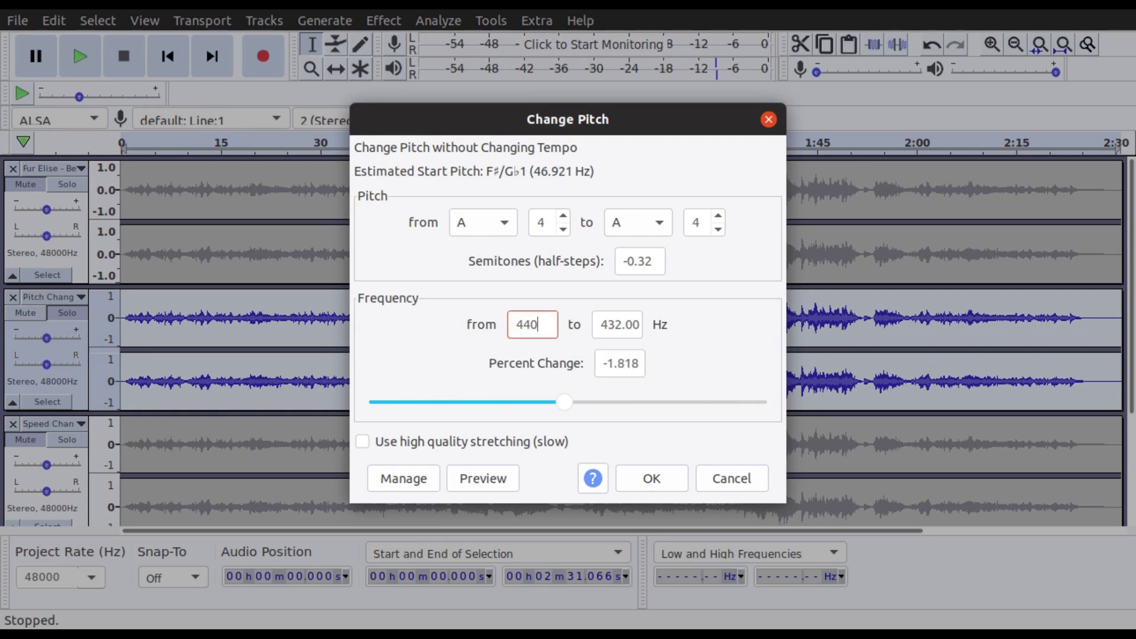
# Apply the pitch change with a target frequency of 432 Hz and high quality stretching turned off
pyautogui.click(615, 324)
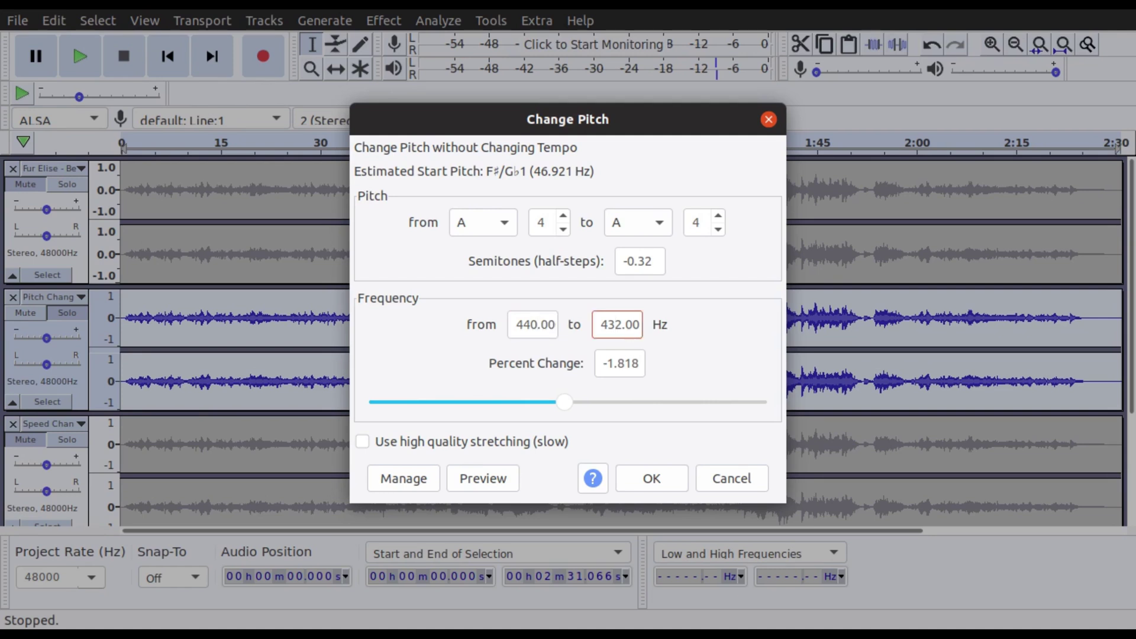
pyautogui.click(362, 442)
pyautogui.click(362, 442)
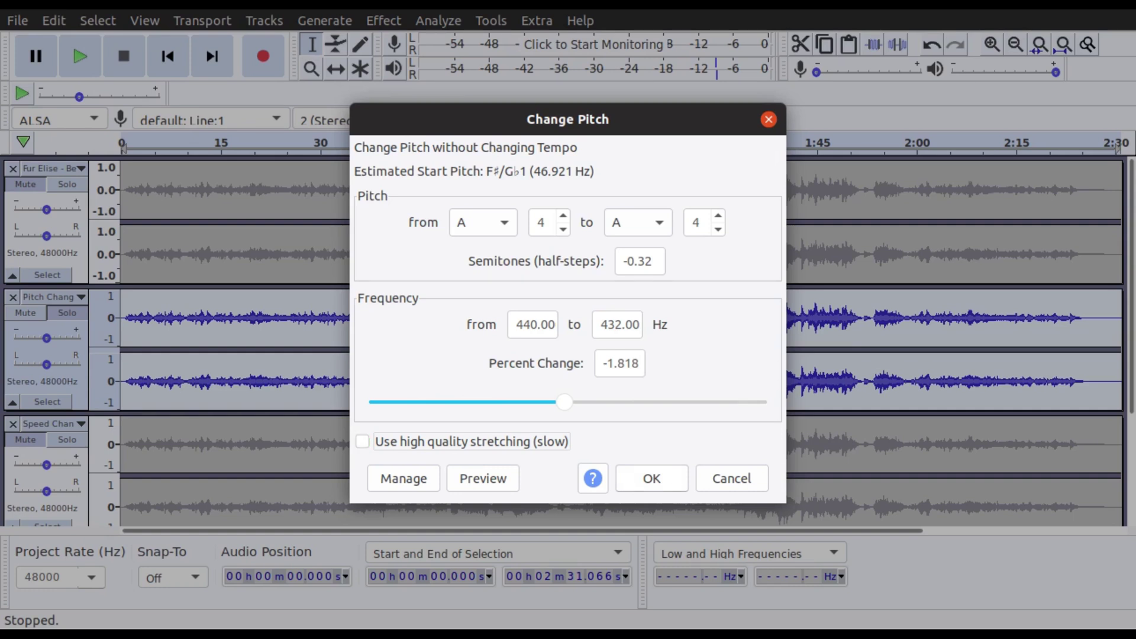
pyautogui.press('Return')
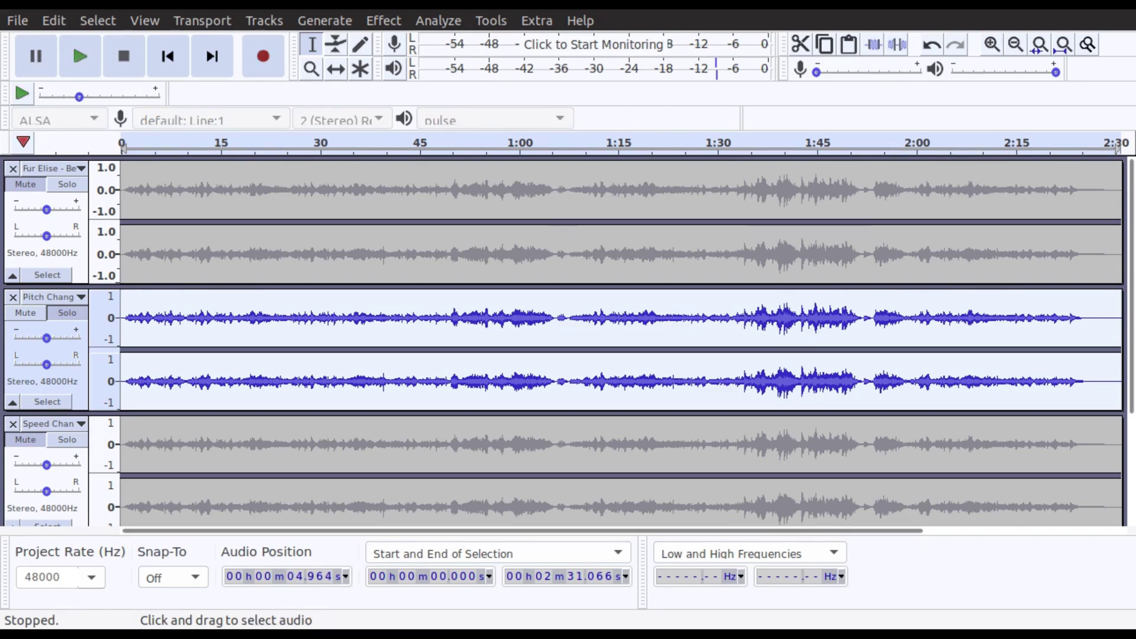
# Solo the Speed Change track and select its entire audio
pyautogui.scroll(-5, 622, 338)
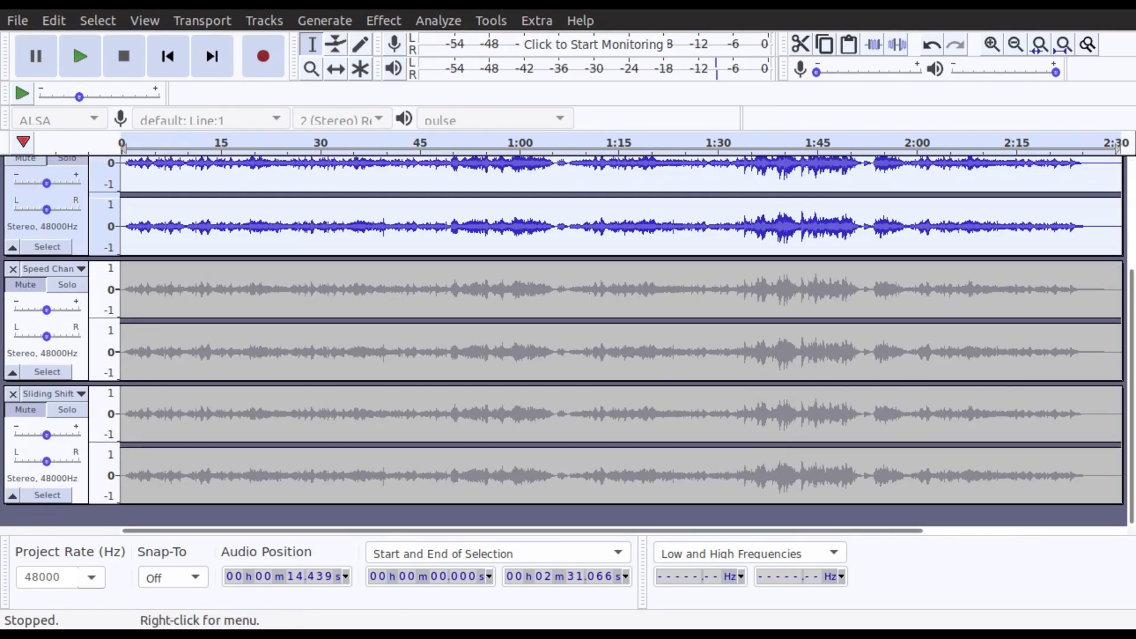
pyautogui.click(67, 284)
pyautogui.click(66, 357)
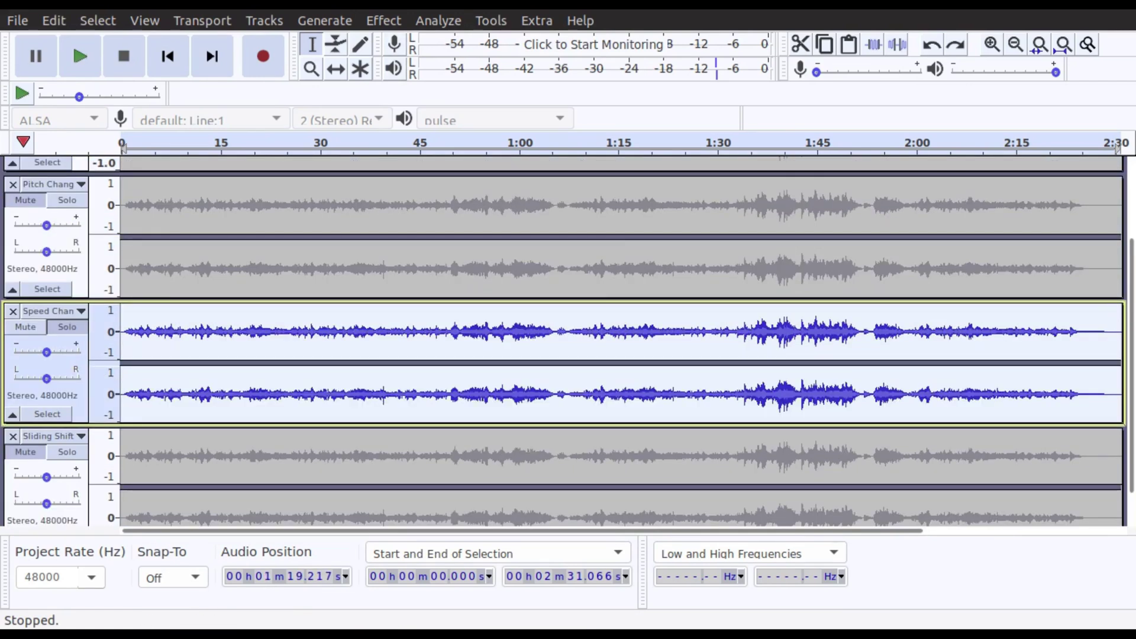
# Open the Change Speed effect for the Speed Change track and set the percent change to -1.818
pyautogui.click(384, 20)
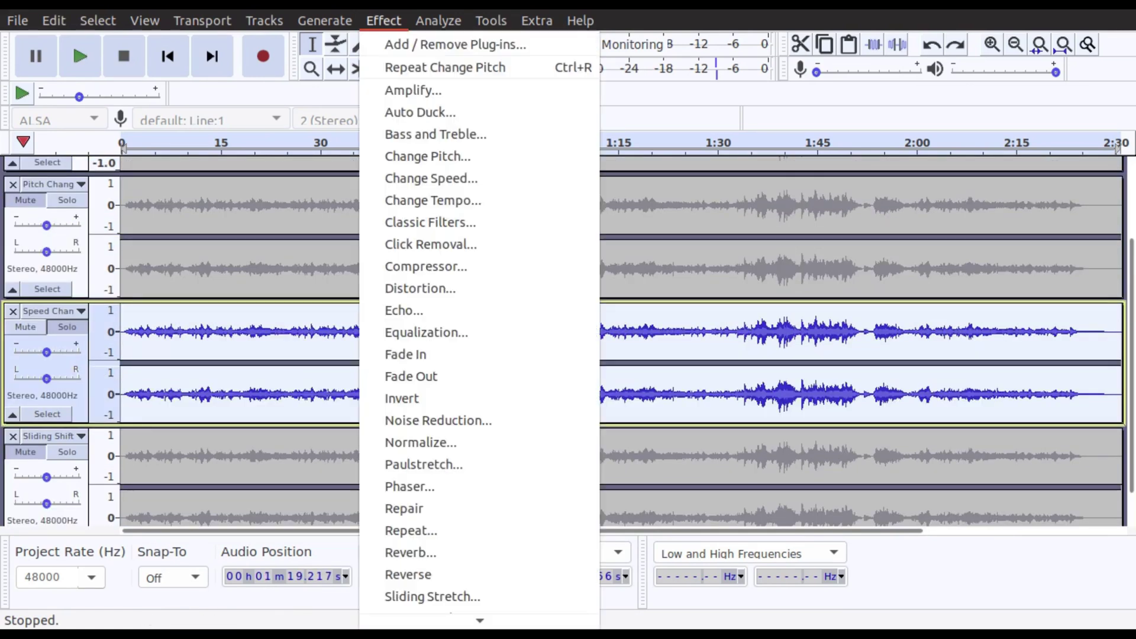
pyautogui.press('Down')
pyautogui.press('Down')
pyautogui.press('Down')
pyautogui.press('Down')
pyautogui.press('Down')
pyautogui.press('Down')
pyautogui.press('Down')
pyautogui.press('Return')
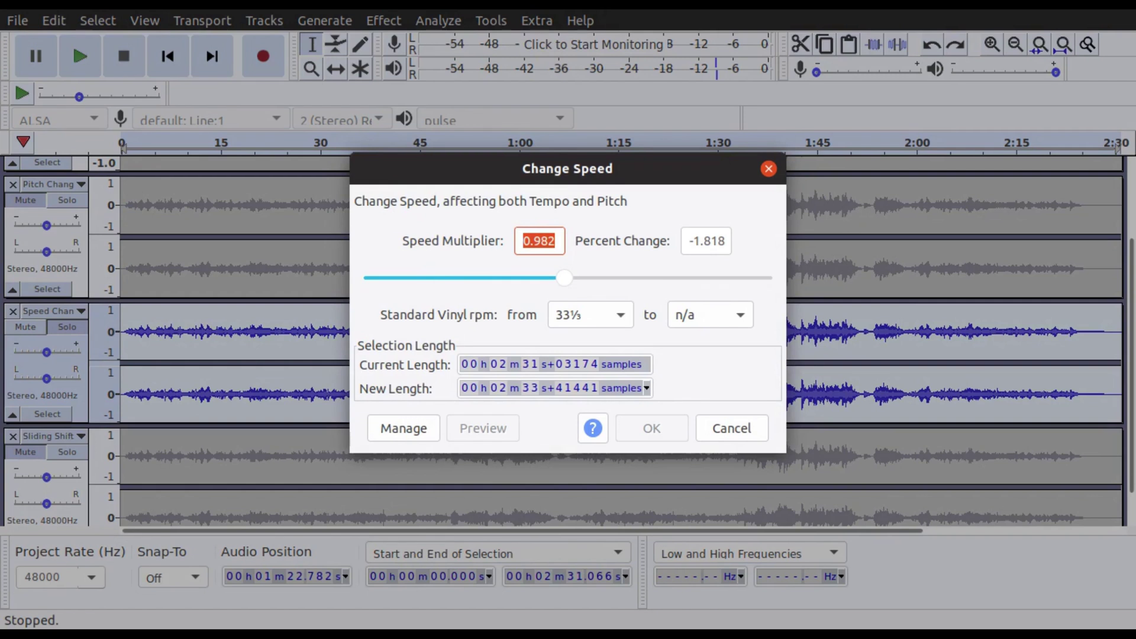
pyautogui.click(723, 241)
pyautogui.moveTo(724, 240); pyautogui.dragTo(686, 241)
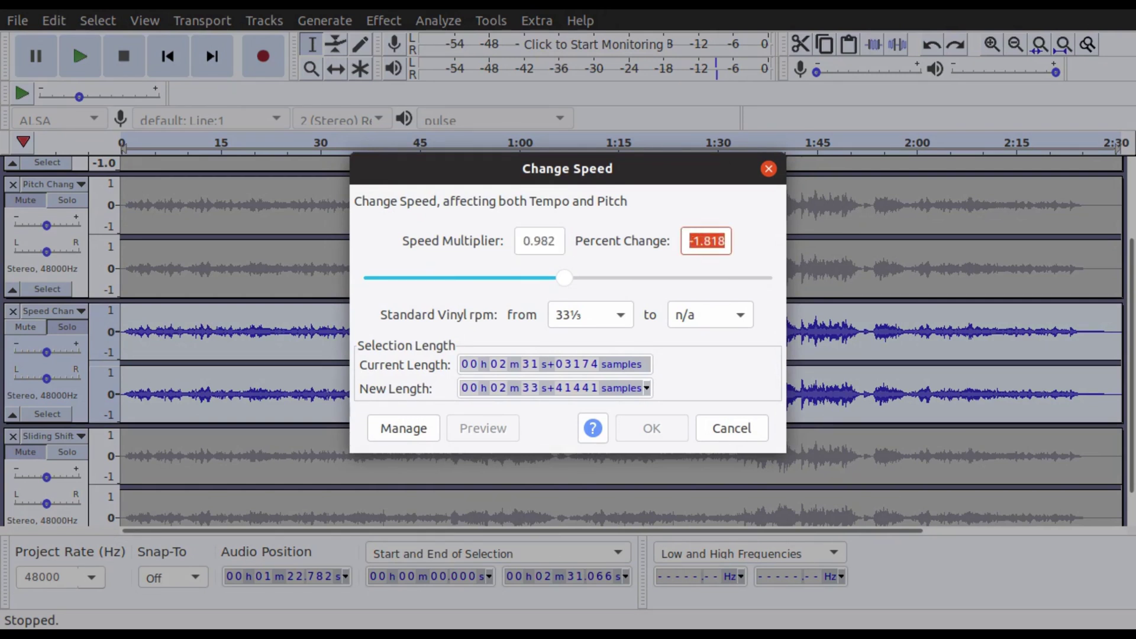
pyautogui.click(724, 241)
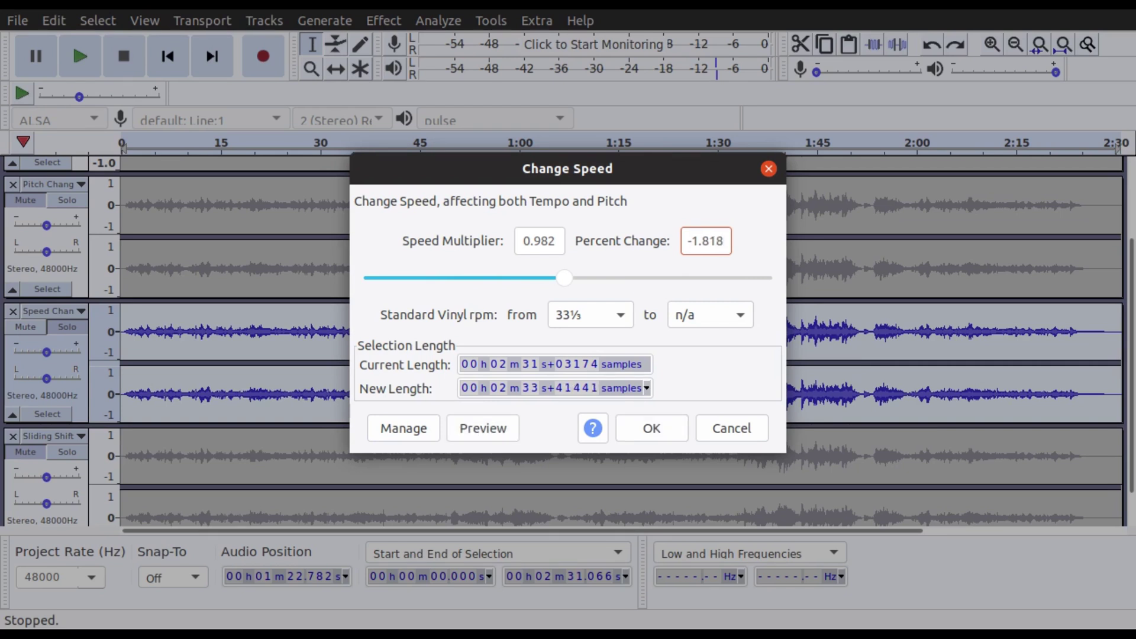
# Set the starting standard vinyl rpm to n/a and apply the speed change
pyautogui.click(592, 315)
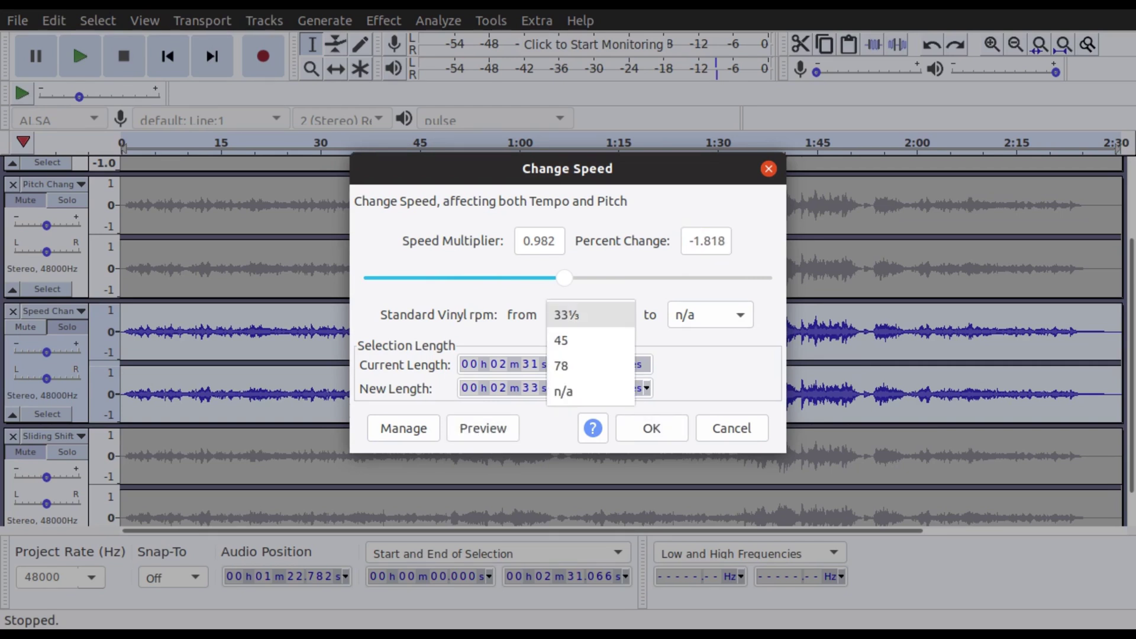
pyautogui.press('Down')
pyautogui.press('Down')
pyautogui.press('Down')
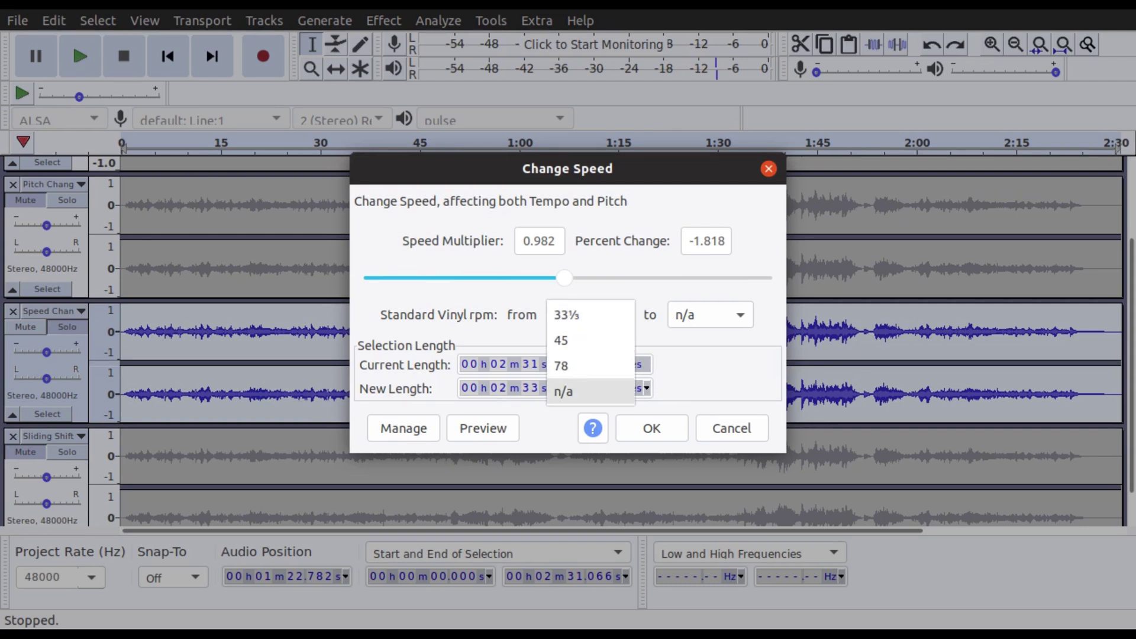
pyautogui.press('Return')
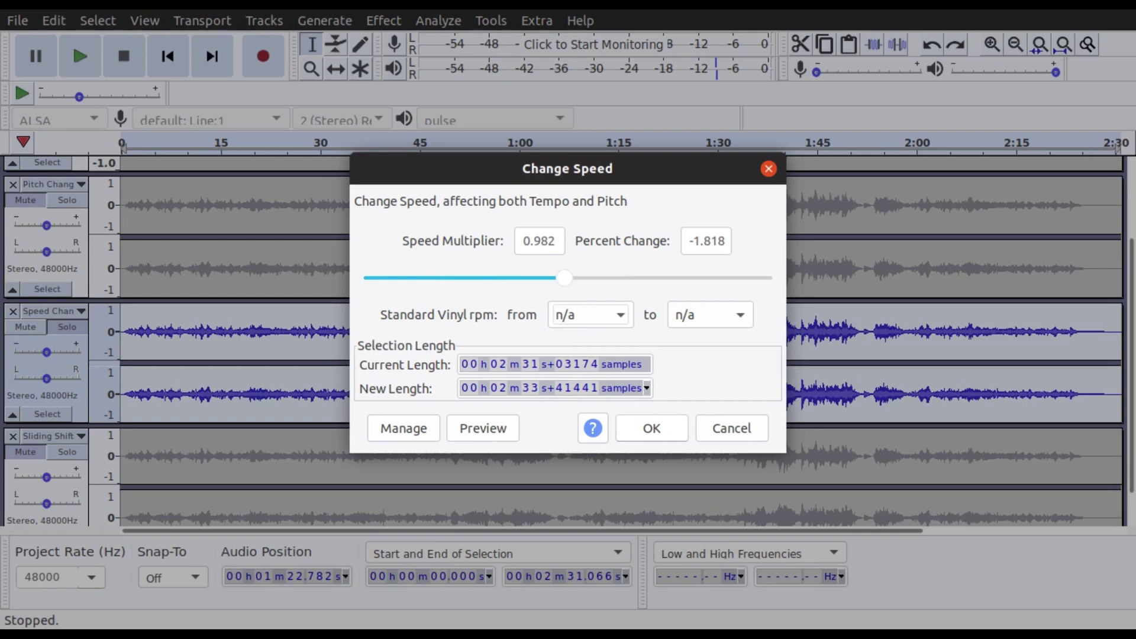
pyautogui.press('Return')
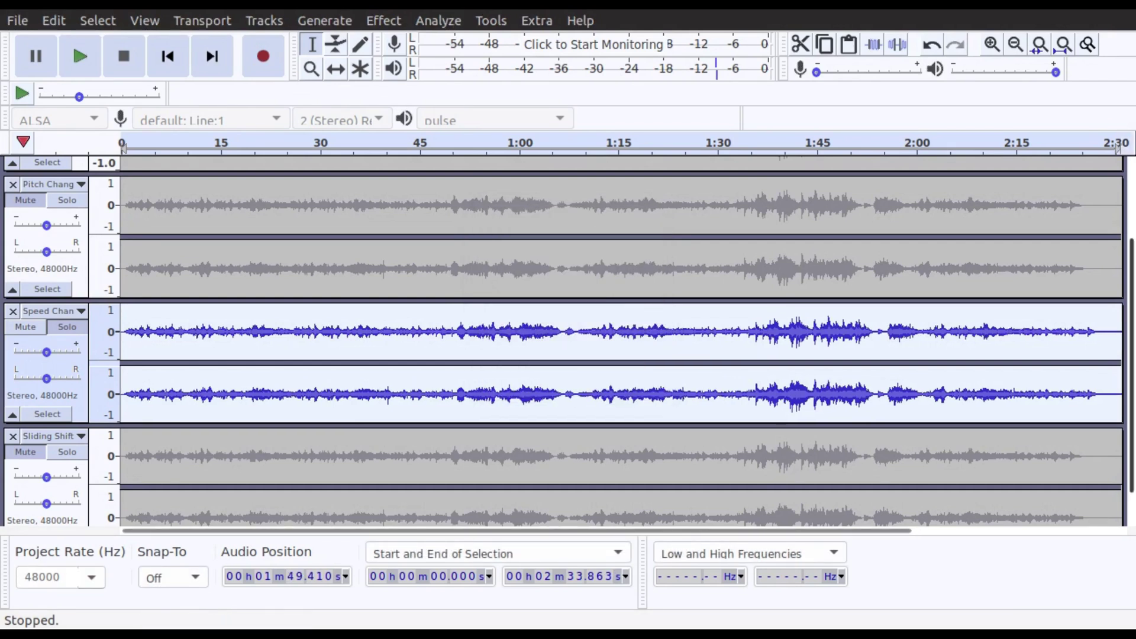
# Select the entire Sliding Shift track and solo it
pyautogui.scroll(-2, 568, 340)
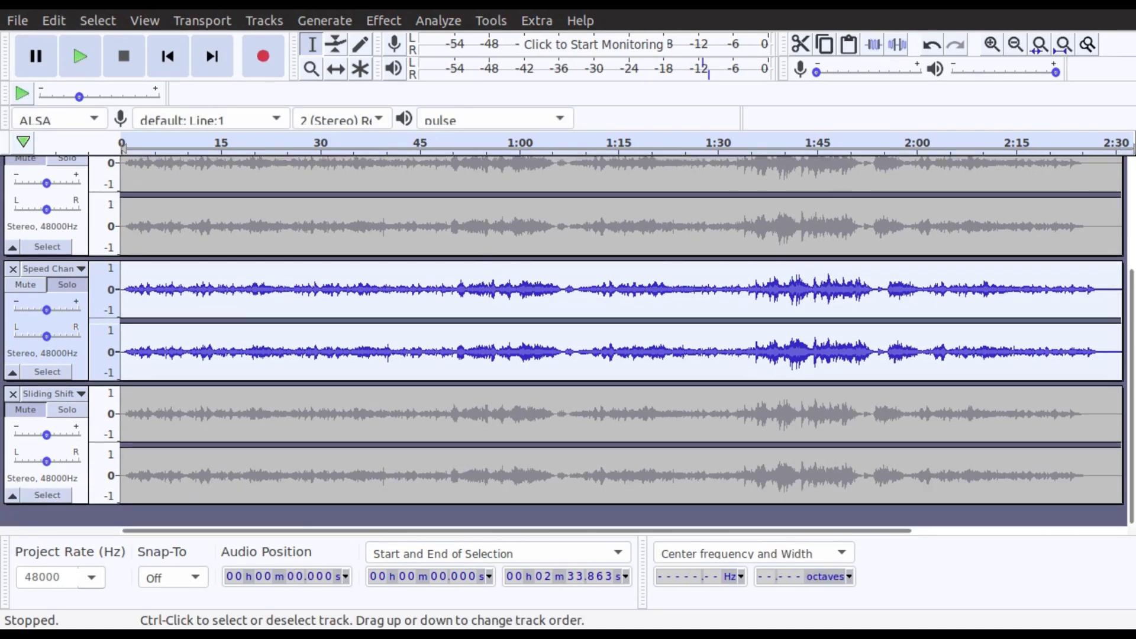
pyautogui.click(46, 479)
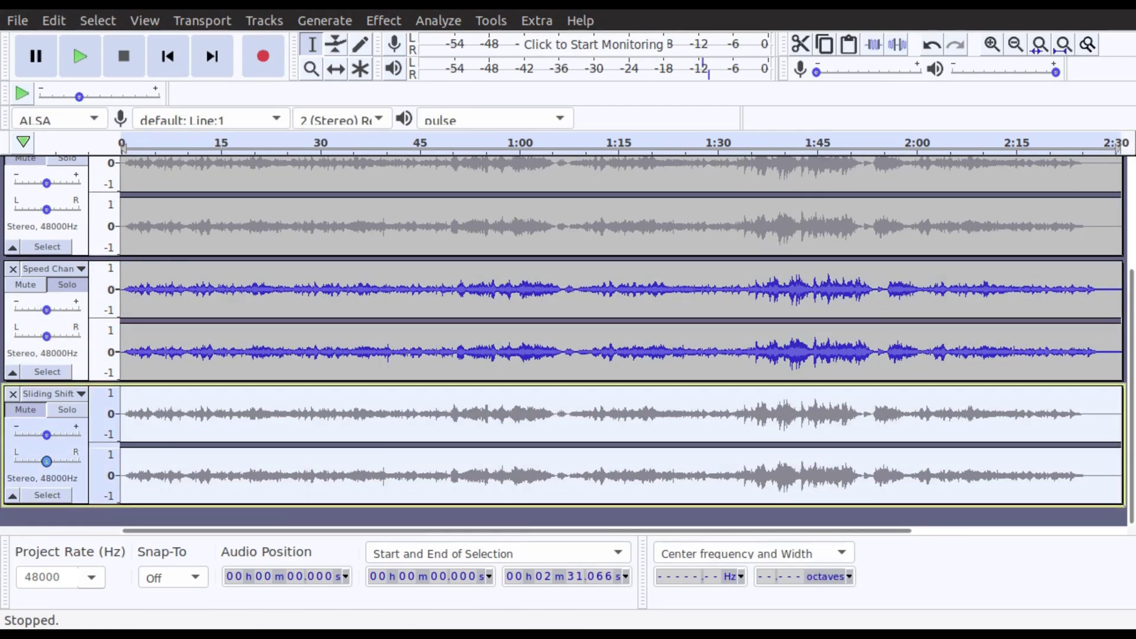
pyautogui.click(67, 410)
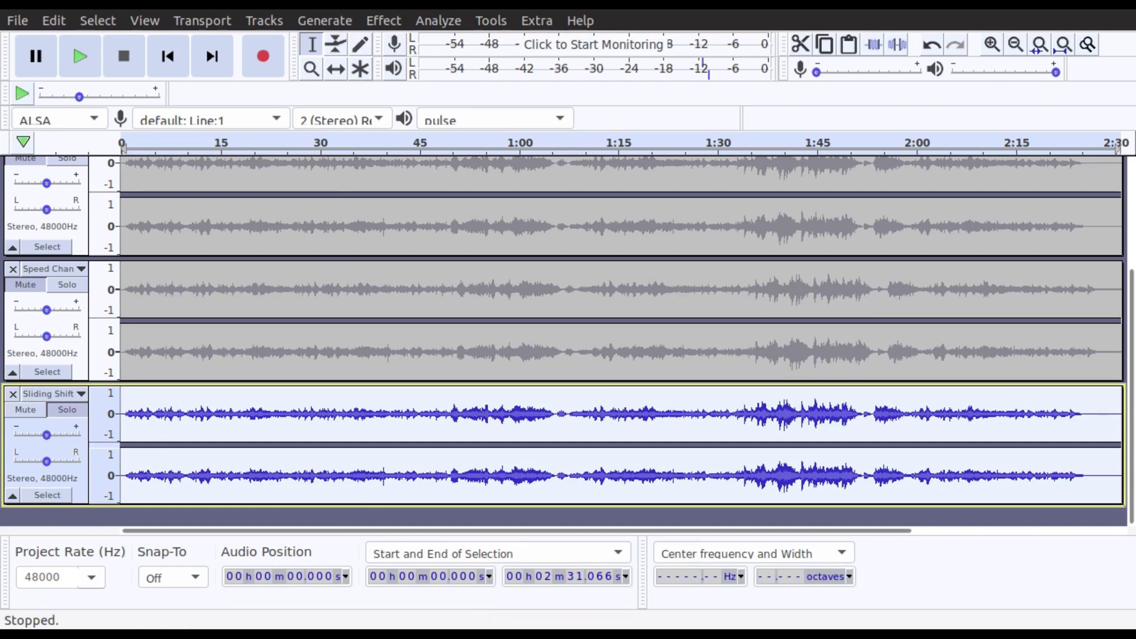
# Open the Sliding Stretch effect for the selected Sliding Shift track
pyautogui.click(383, 21)
pyautogui.scroll(-2, 435, 212)
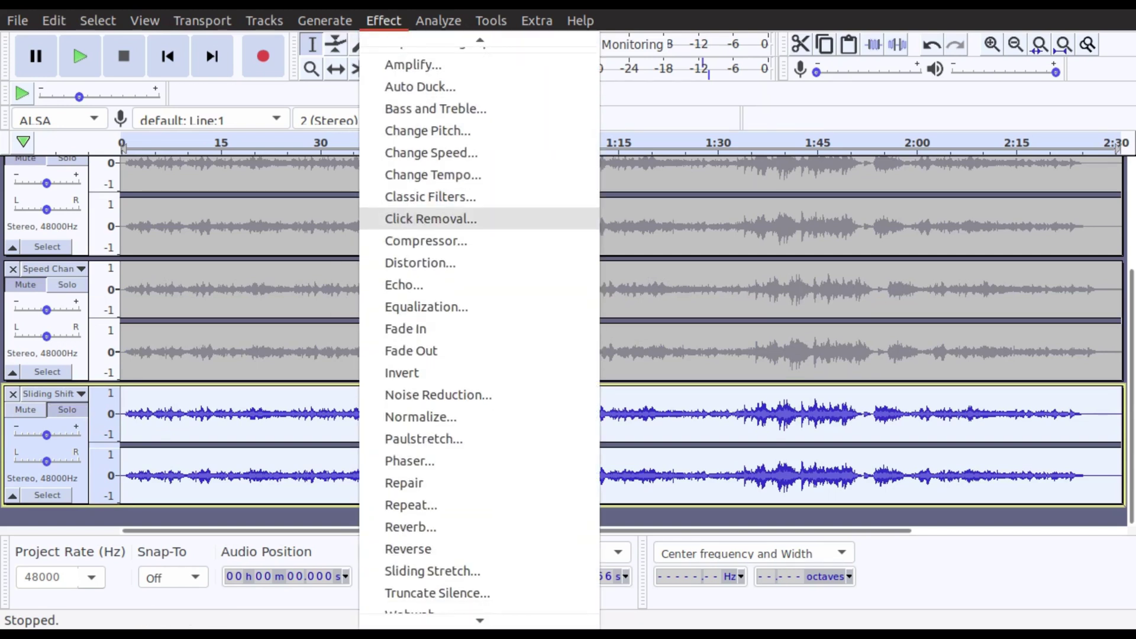
pyautogui.press('Down')
pyautogui.press('Down')
pyautogui.press('Down')
pyautogui.press('Down')
pyautogui.press('Down')
pyautogui.press('Down')
pyautogui.press('Down')
pyautogui.press('Down')
pyautogui.press('Down')
pyautogui.press('Down')
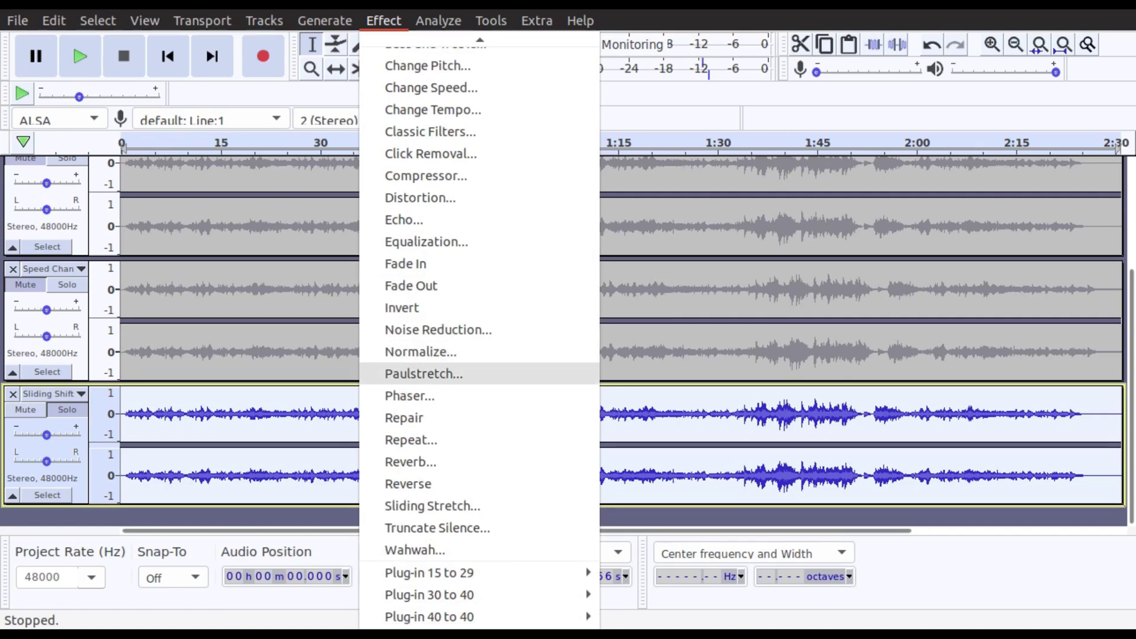
pyautogui.press('Down')
pyautogui.press('Down')
pyautogui.press('Down')
pyautogui.press('Down')
pyautogui.press('Down')
pyautogui.press('Down')
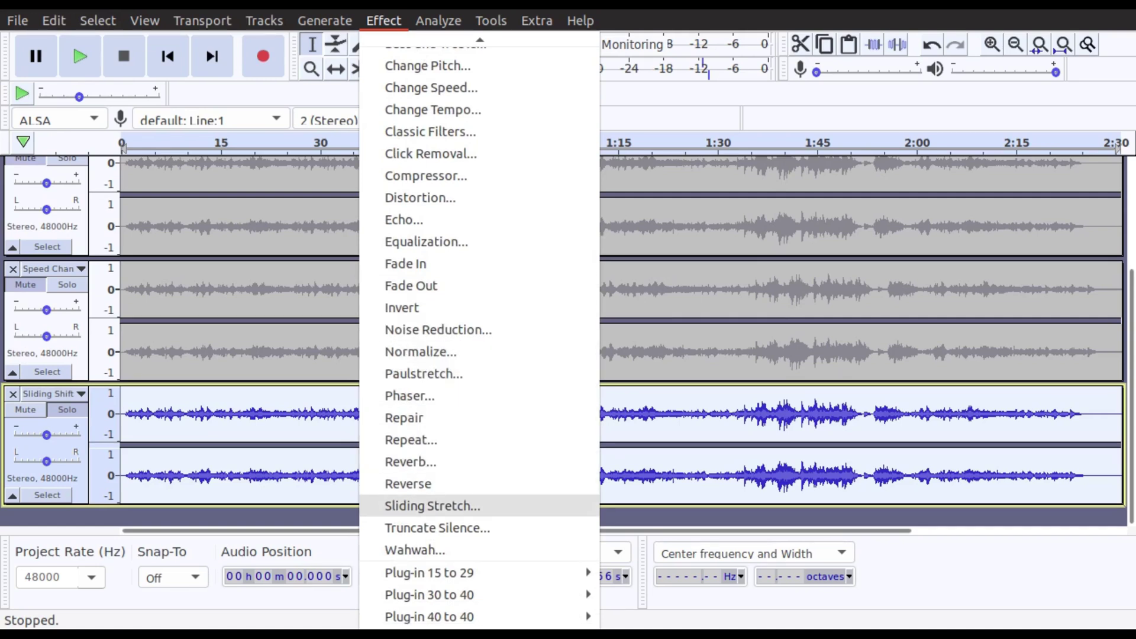
pyautogui.press('Return')
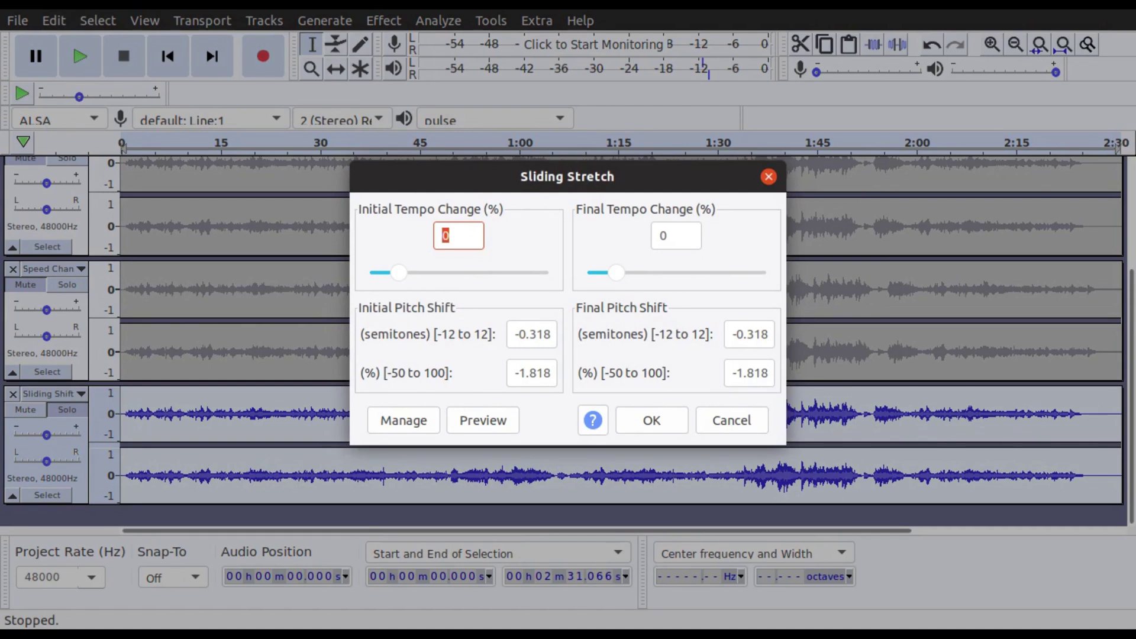
# Apply Sliding Stretch with initial and final tempo changes of 0% and initial and final pitch shifts of -1.818% (-0.318 semitones)
pyautogui.press('Tab')
pyautogui.press('Tab')
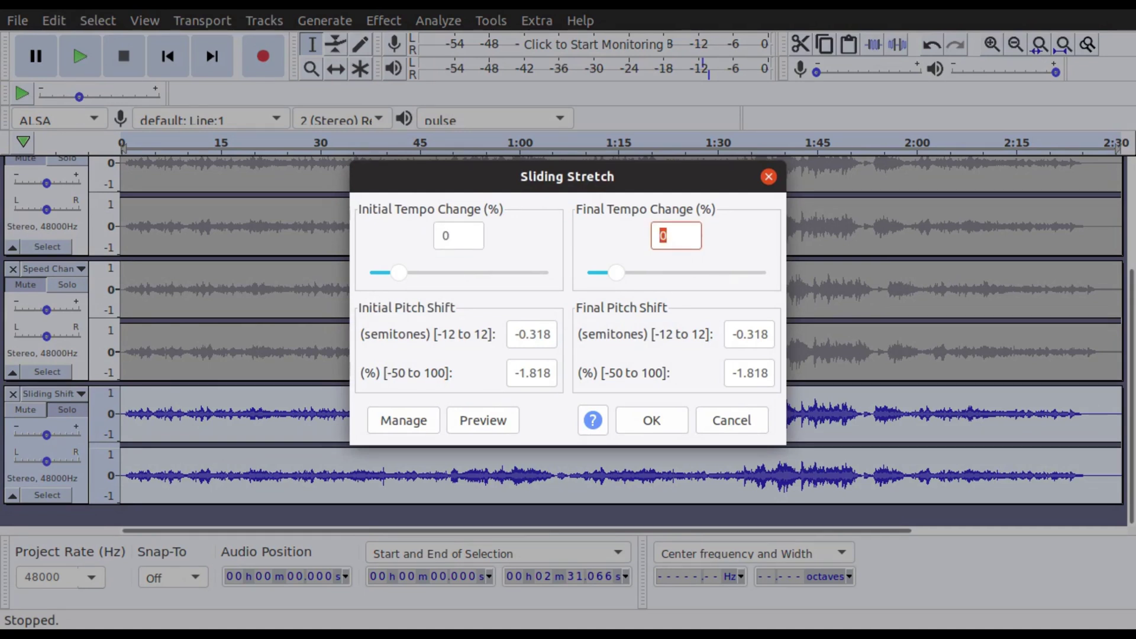
pyautogui.press('Tab')
pyautogui.press('Tab')
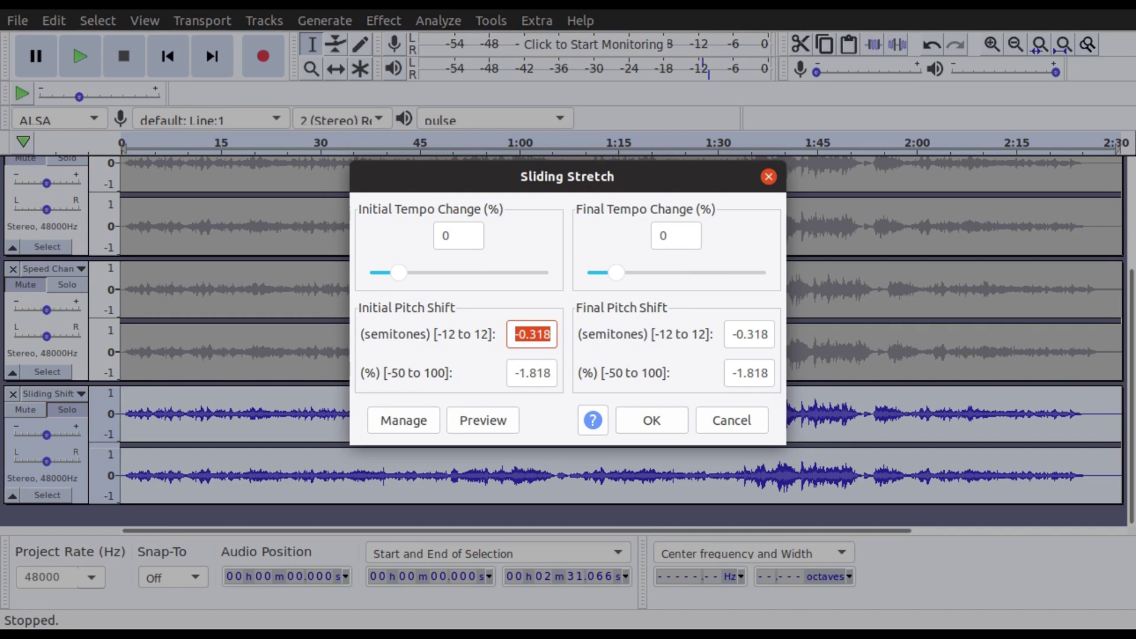
pyautogui.press('Tab')
pyautogui.press('Tab')
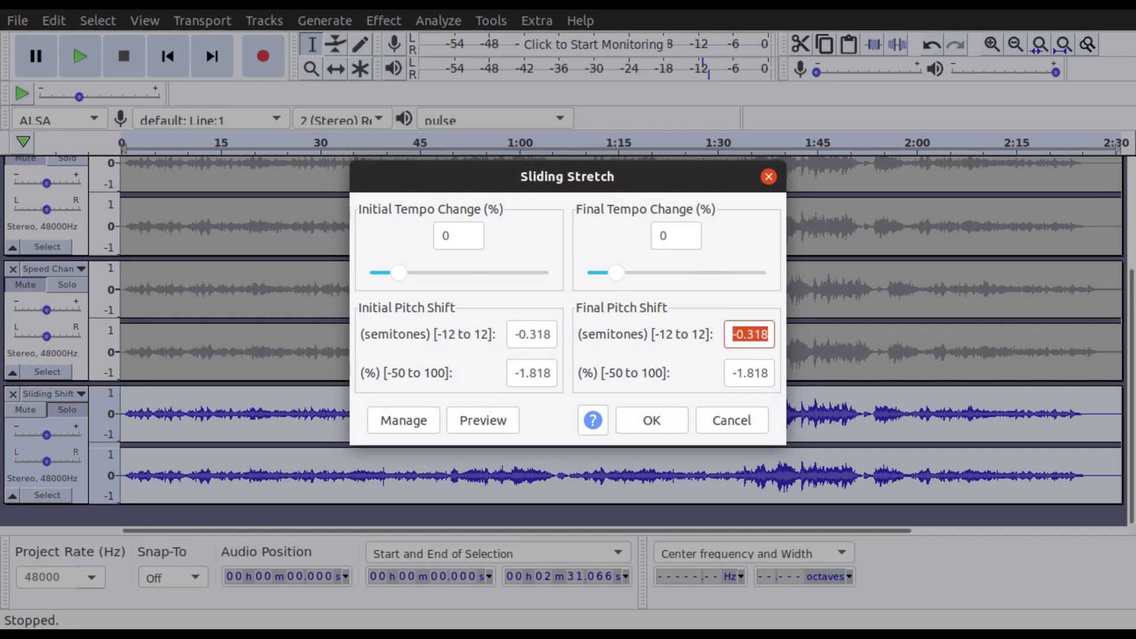
pyautogui.hotkey('shift', 'Tab')
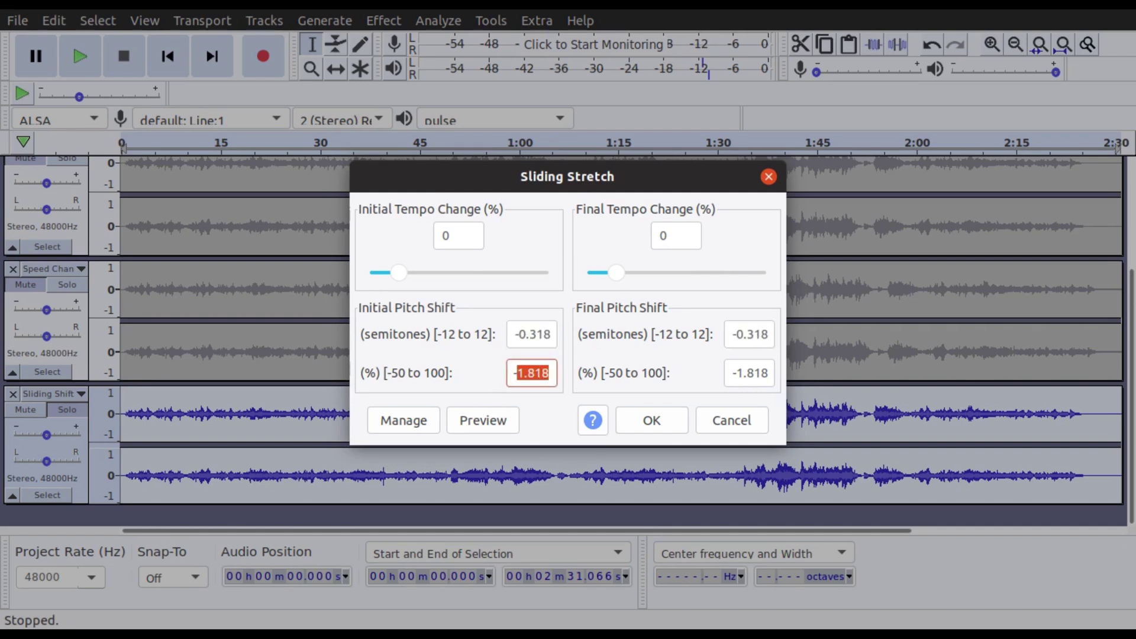
pyautogui.hotkey('shift', 'Left')
pyautogui.press('Tab')
pyautogui.press('Tab')
pyautogui.press('Tab')
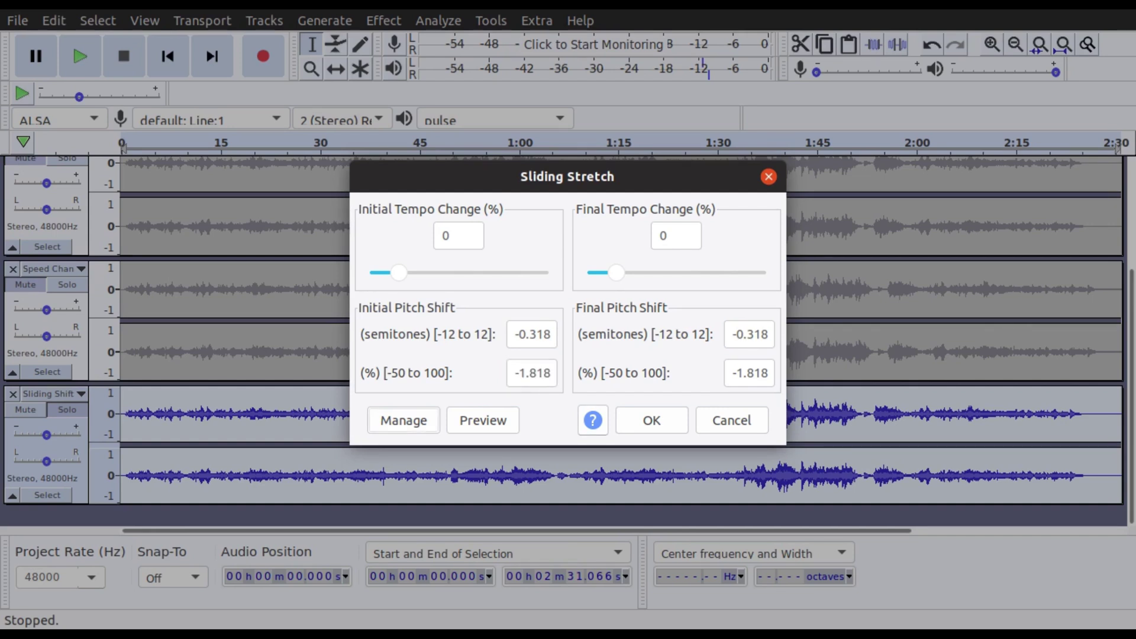
pyautogui.press('Tab')
pyautogui.press('Return')
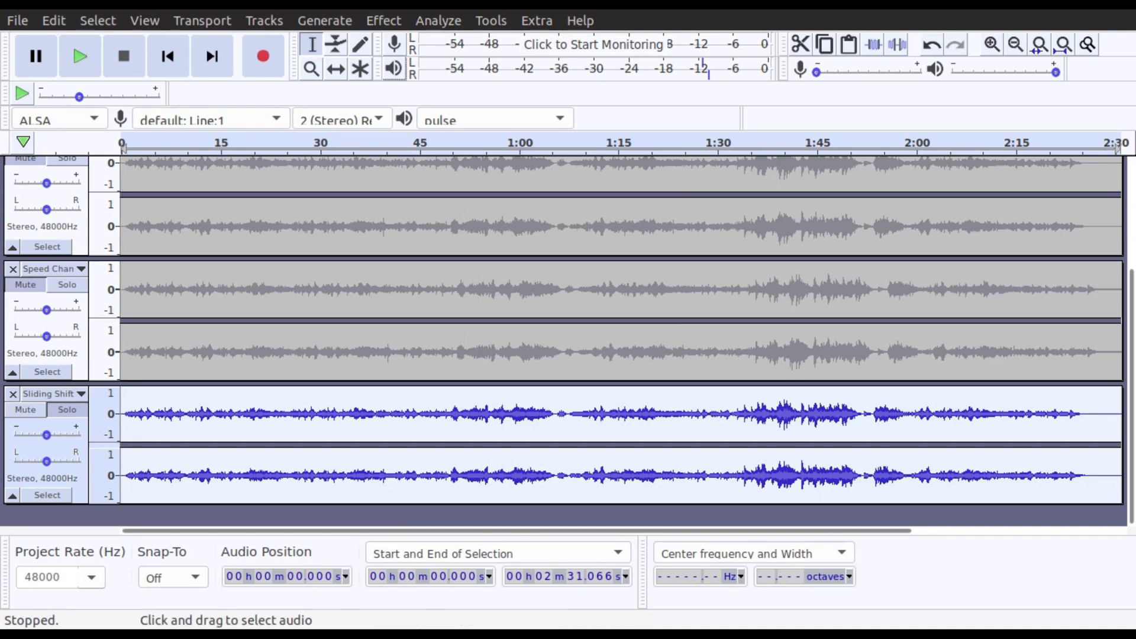
# Toggle soloing at the original Fur Elise track so that all tracks are unmuted
pyautogui.scroll(5, 562, 340)
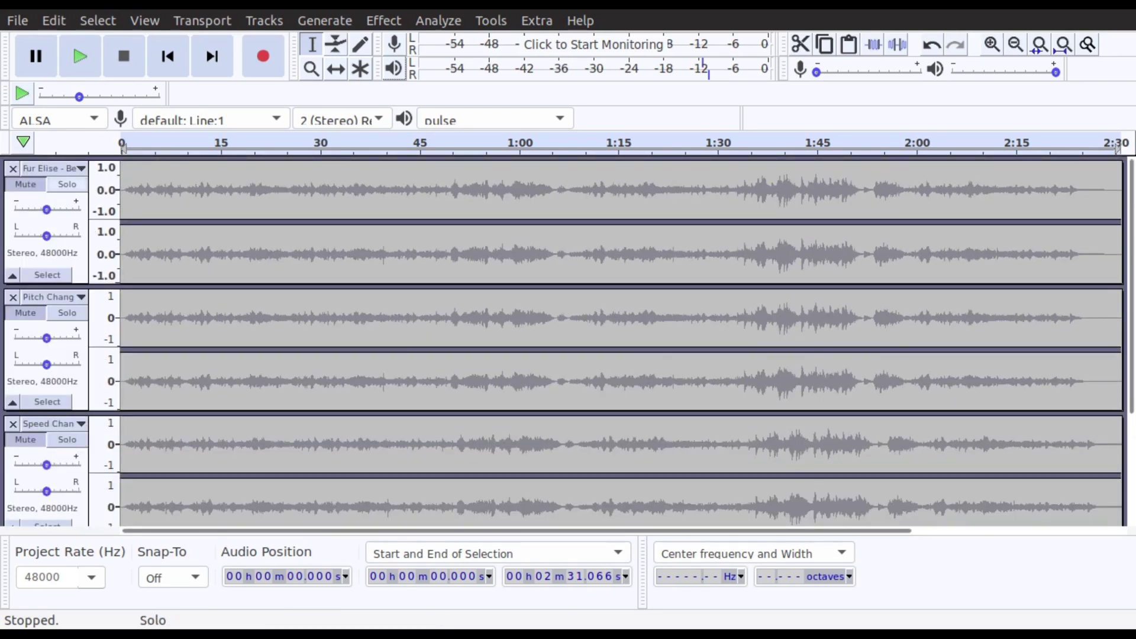
pyautogui.click(67, 184)
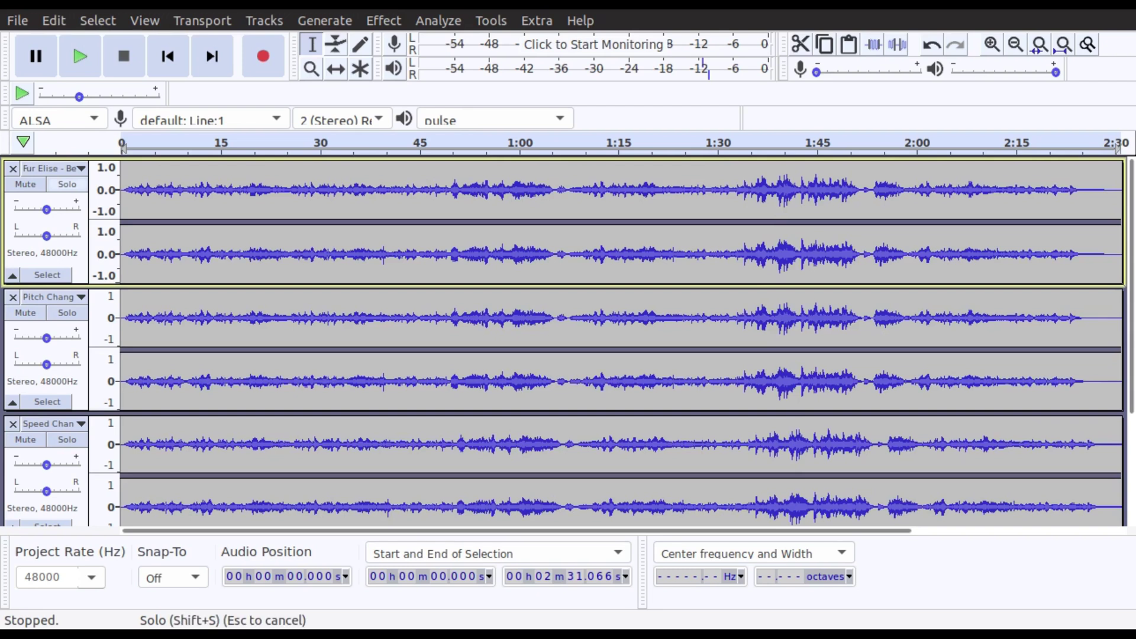
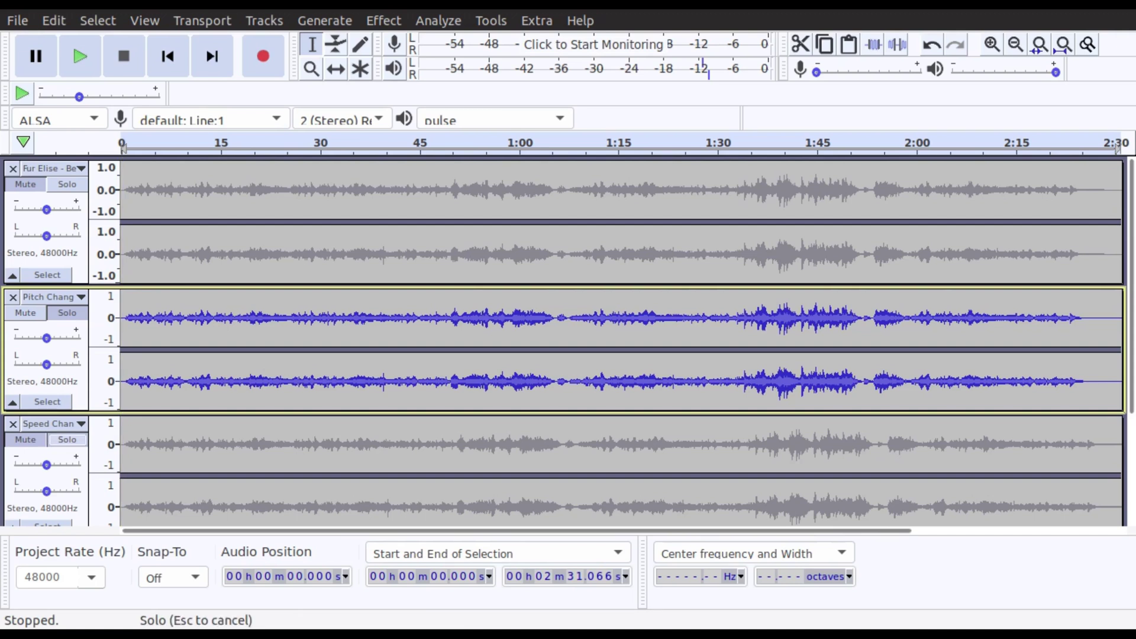
# Solo the Speed Change track and play it from the start for about 25 seconds before stopping
pyautogui.click(67, 440)
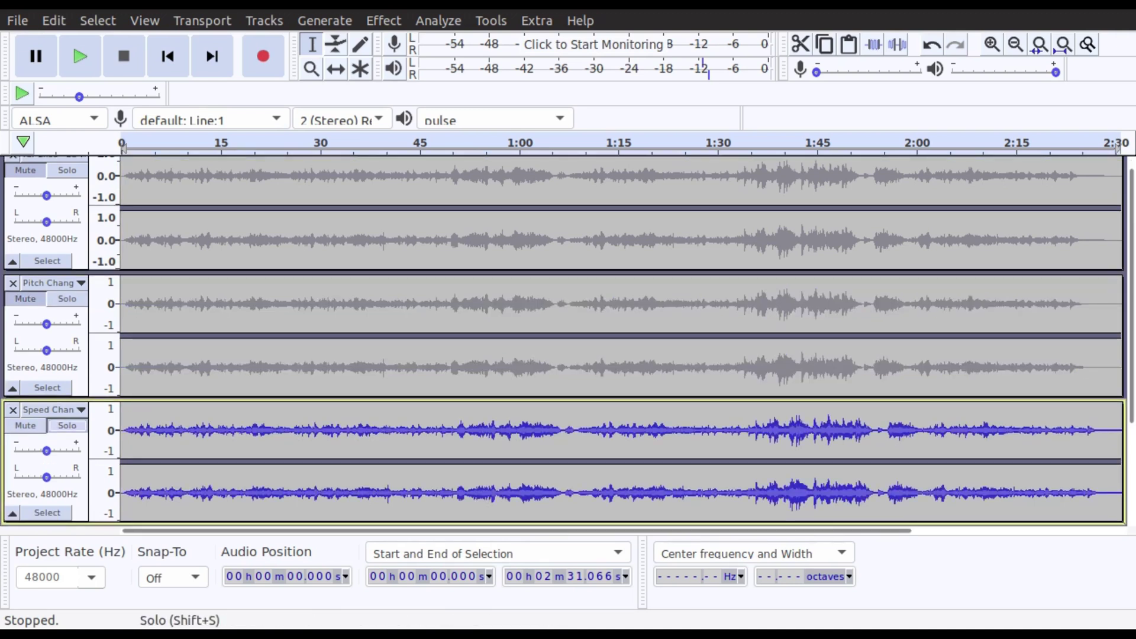
pyautogui.click(67, 426)
pyautogui.click(67, 426)
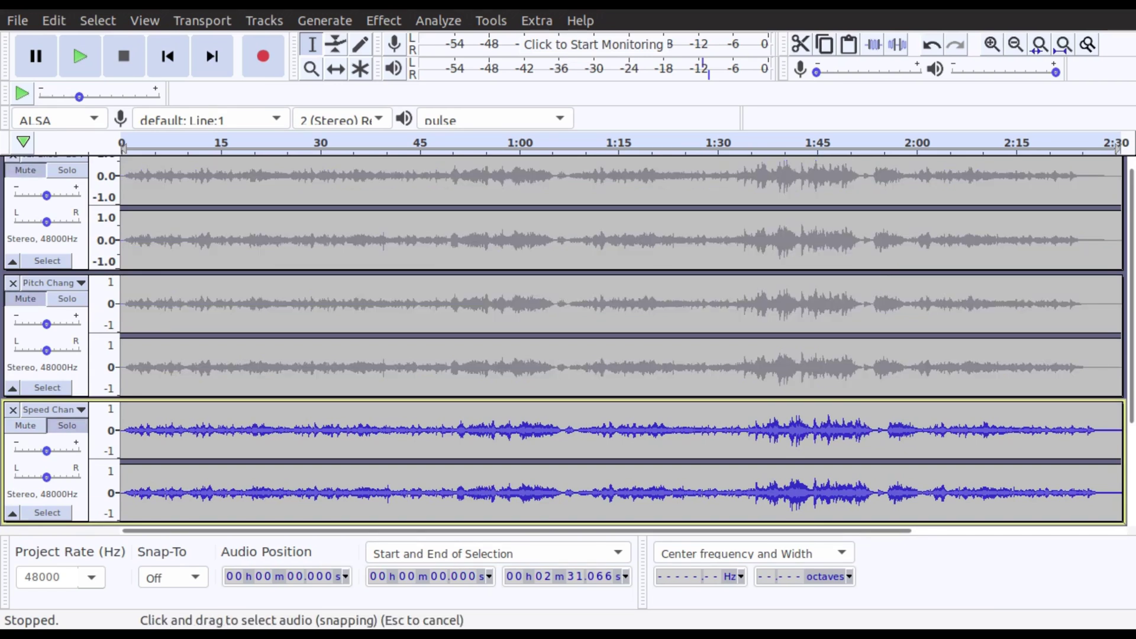
pyautogui.click(80, 56)
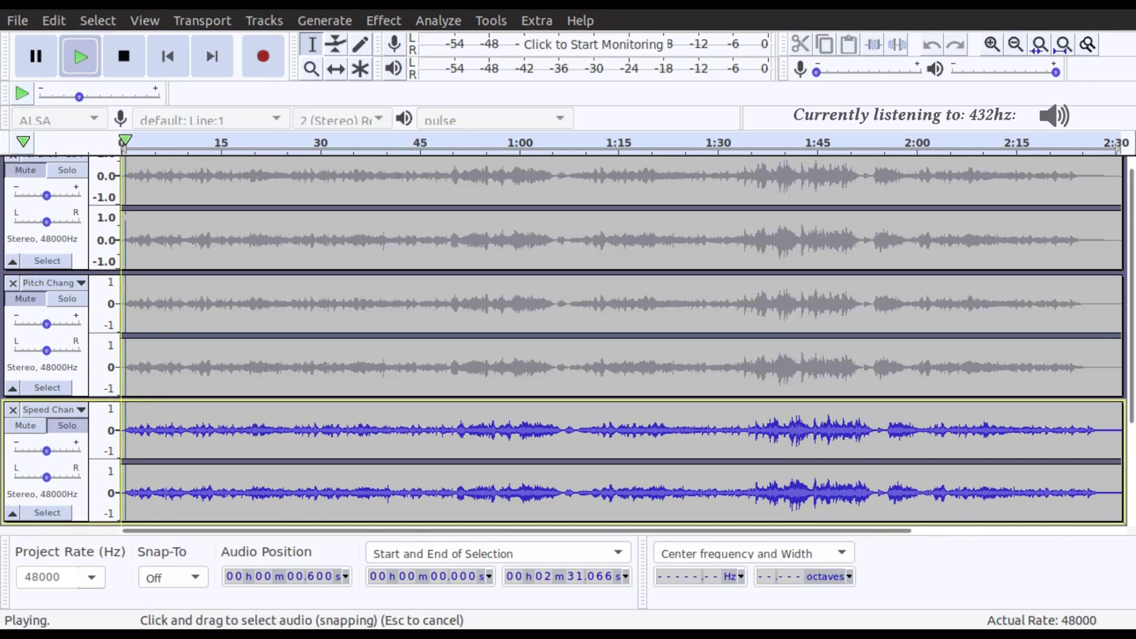
pyautogui.scroll(-2, 562, 341)
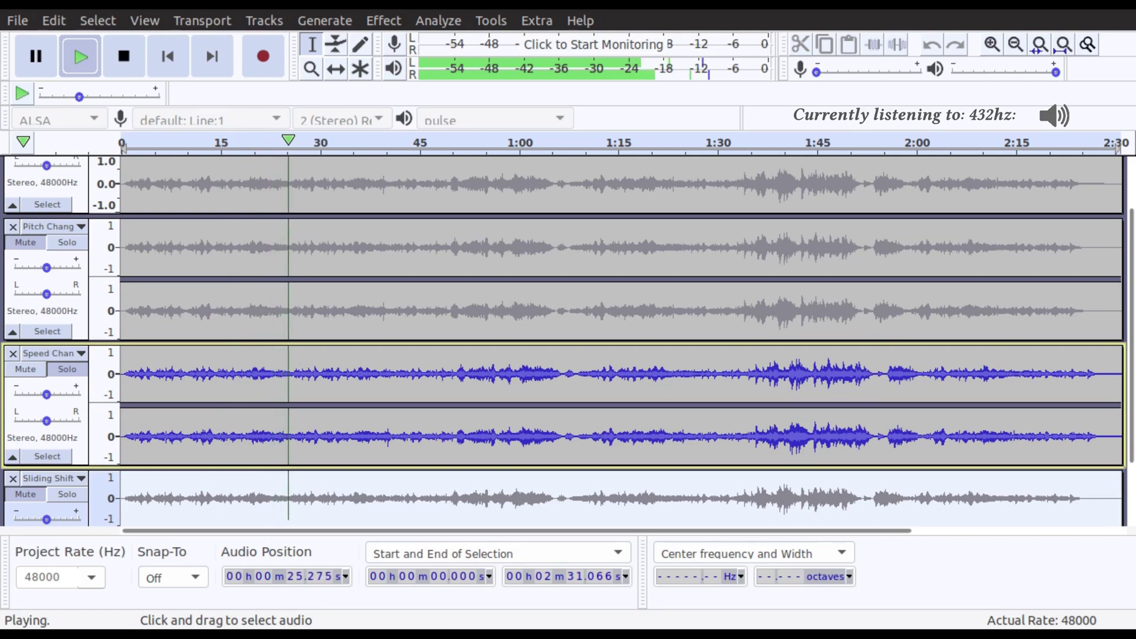
pyautogui.press('space')
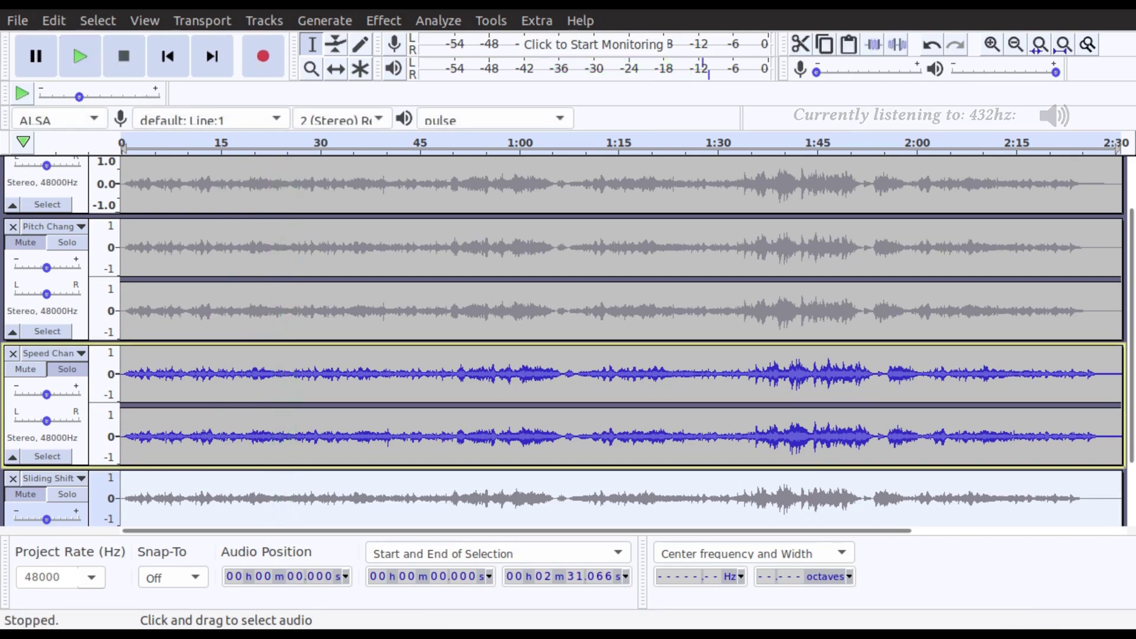
# Solo the Sliding Shift track and play it from the start for about 28 seconds before stopping
pyautogui.scroll(-3, 563, 340)
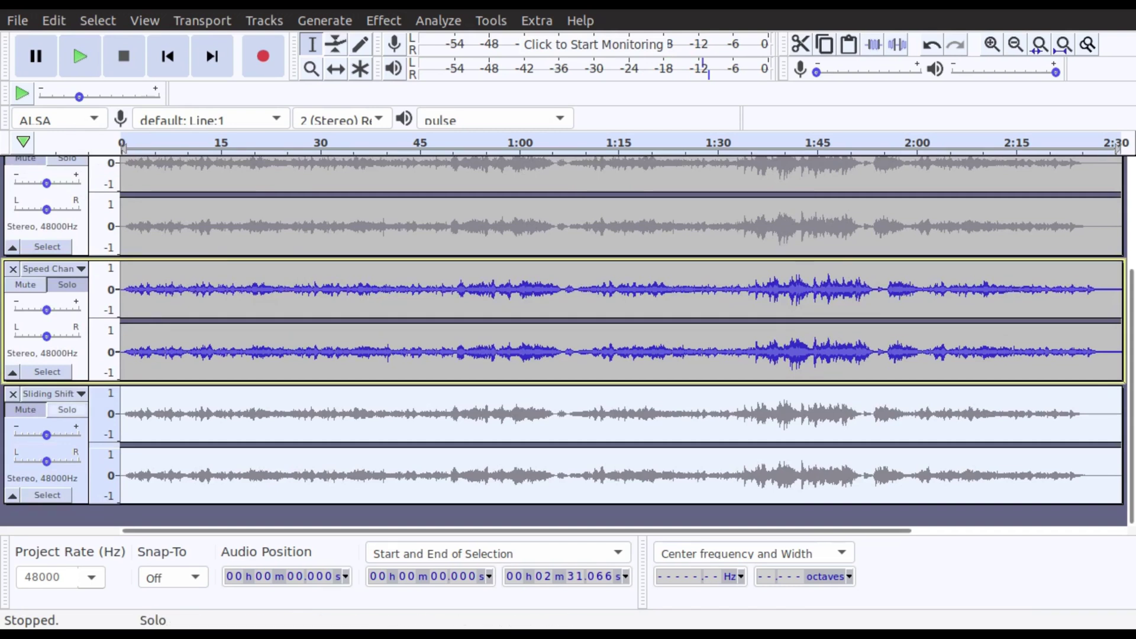
pyautogui.click(67, 409)
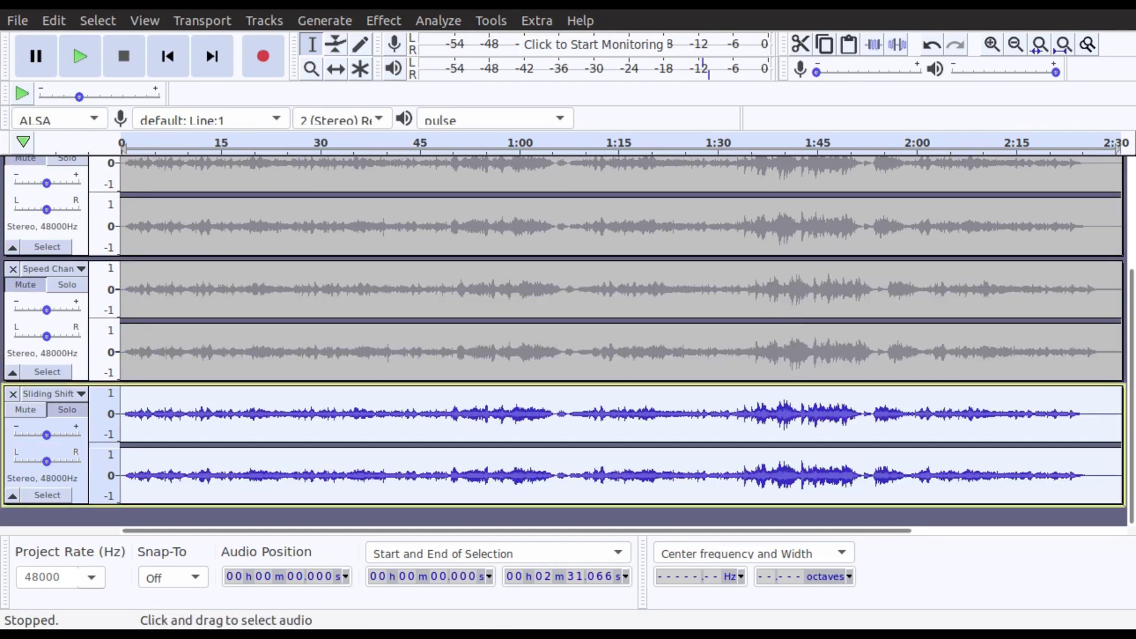
pyautogui.press('space')
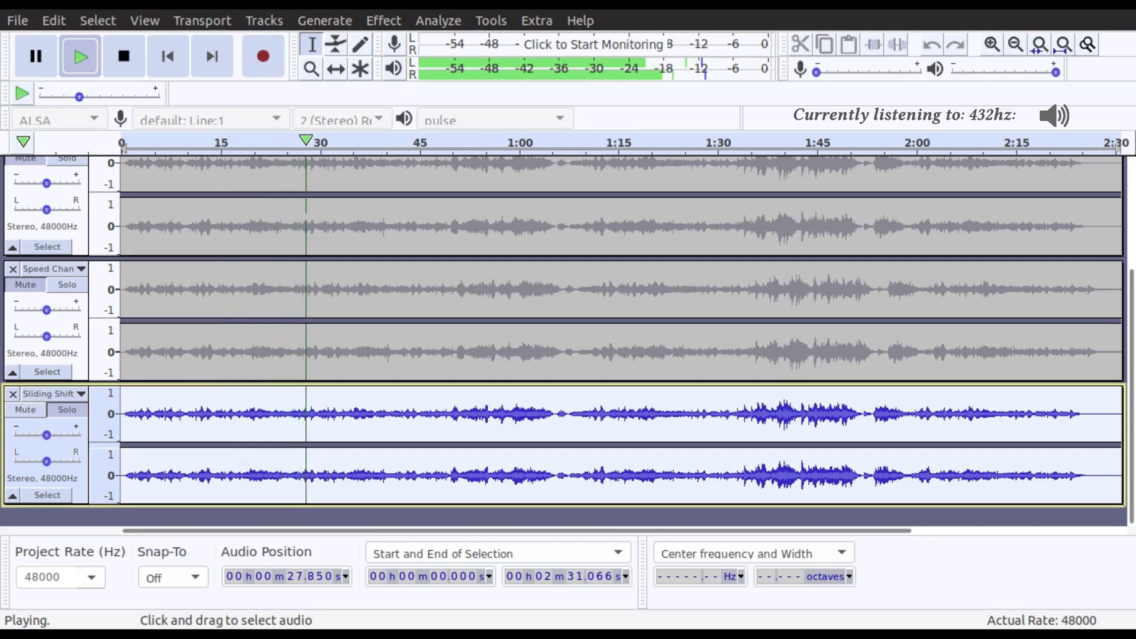
pyautogui.press('space')
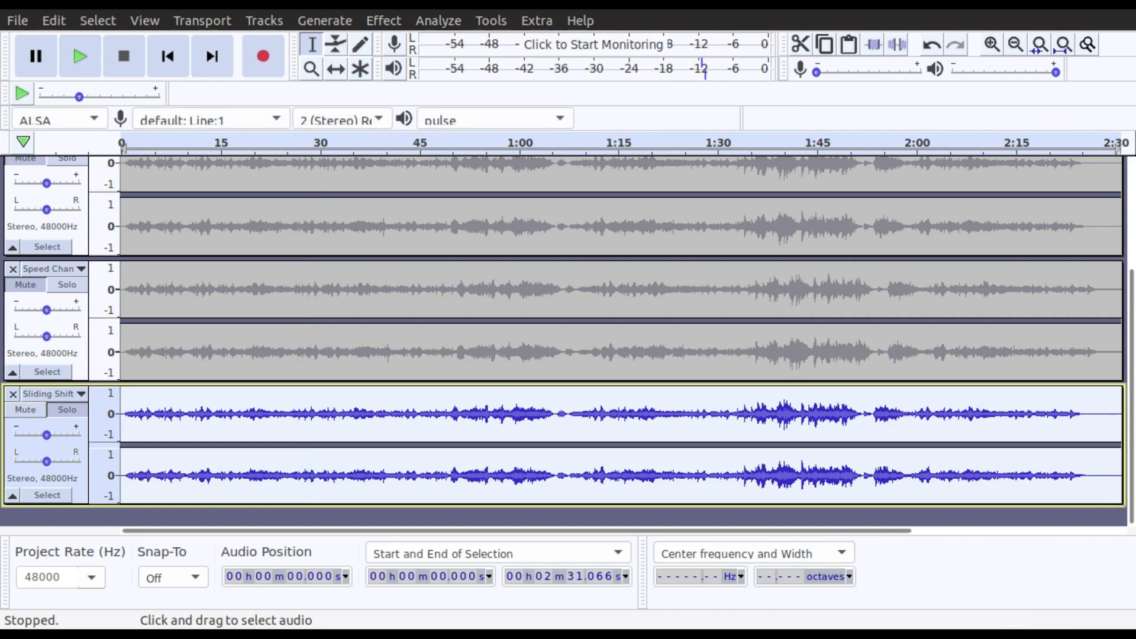
# Remove the Sliding Shift and Pitch Change tracks from the project
pyautogui.hotkey('ctrl', 'F6')
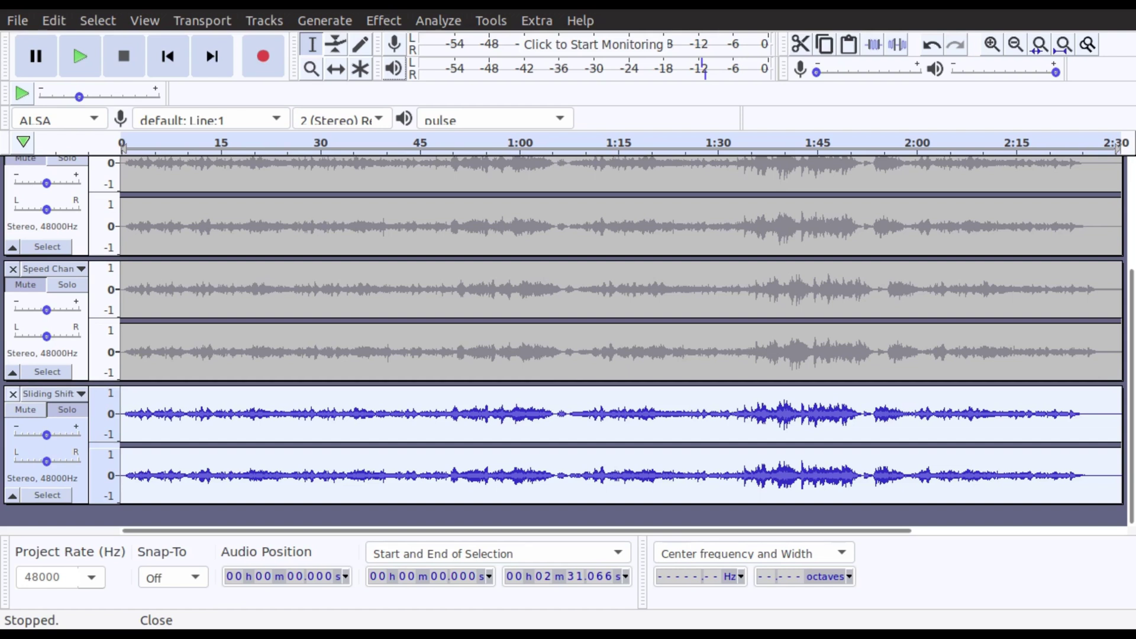
pyautogui.click(12, 394)
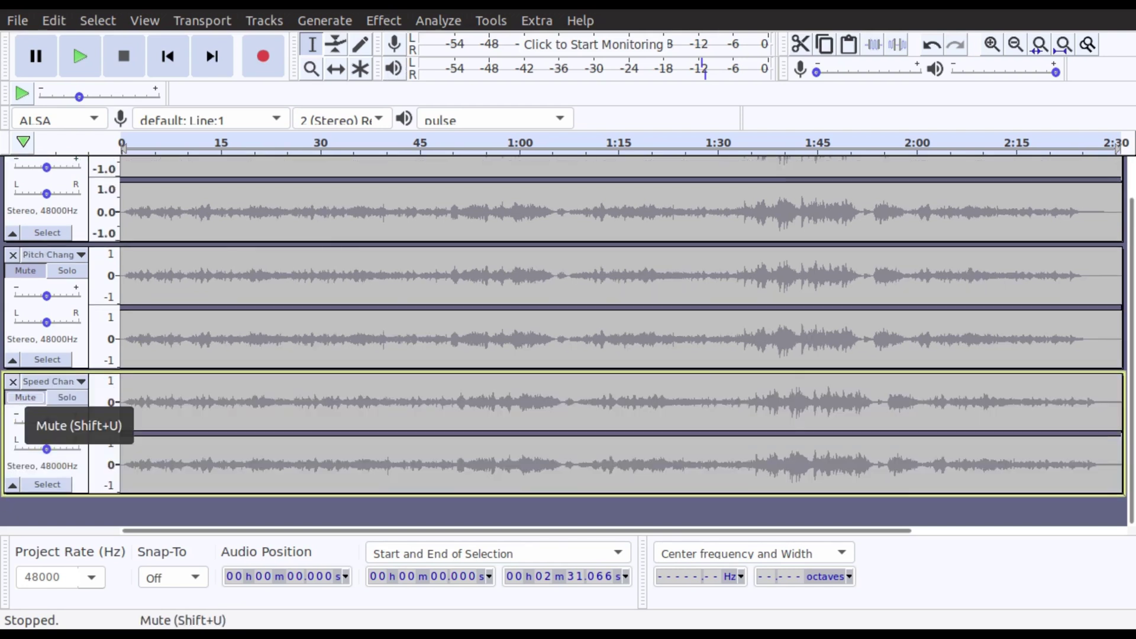
pyautogui.scroll(2, 25, 399)
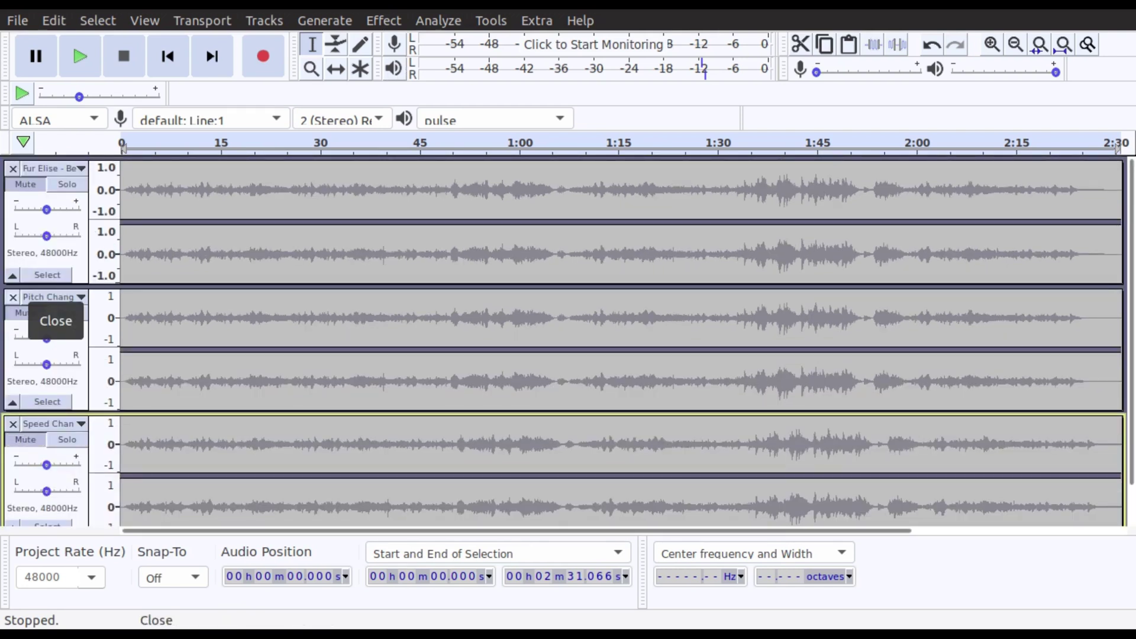
pyautogui.click(13, 296)
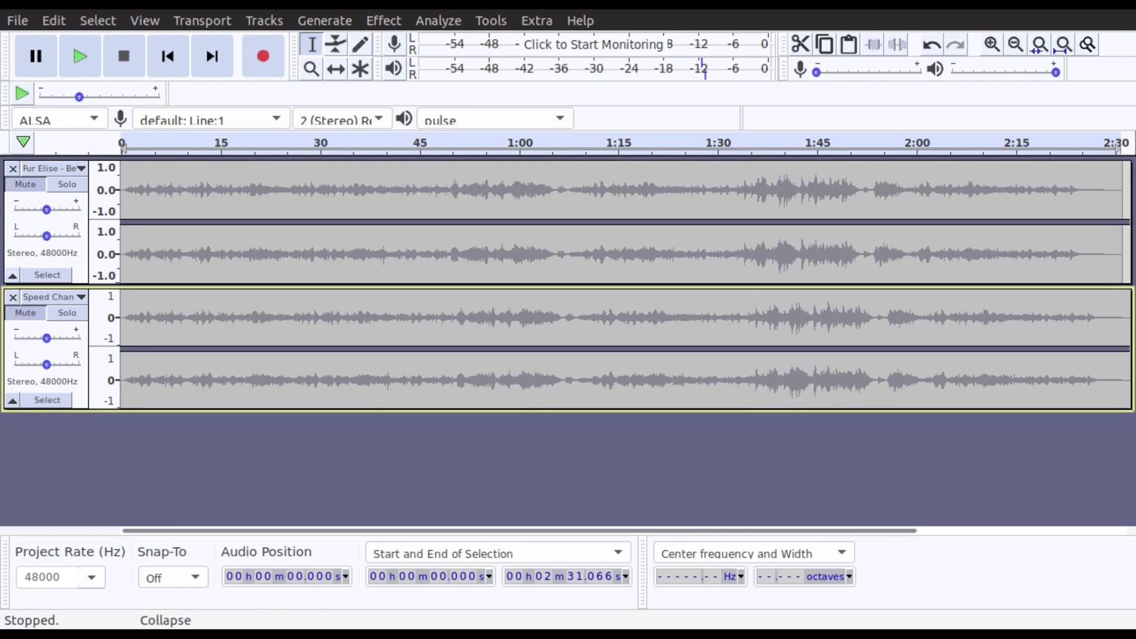
# Select the original Fur Elise track, keep only the Speed Change track audible by soloing it, and start playback
pyautogui.click(47, 274)
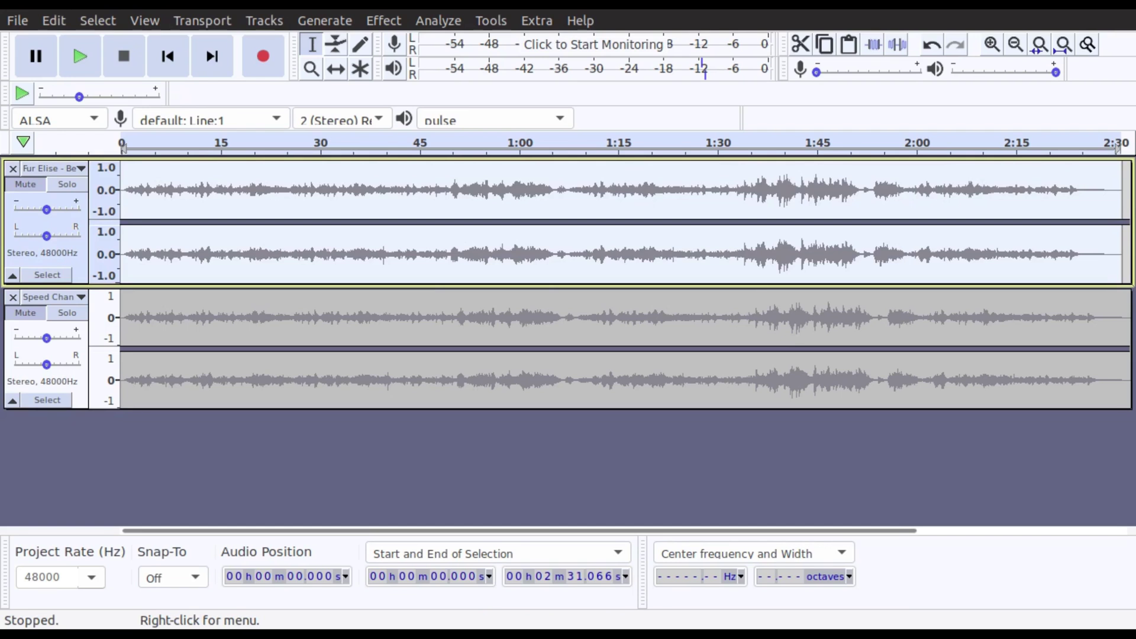
pyautogui.hotkey('ctrl', 'F6')
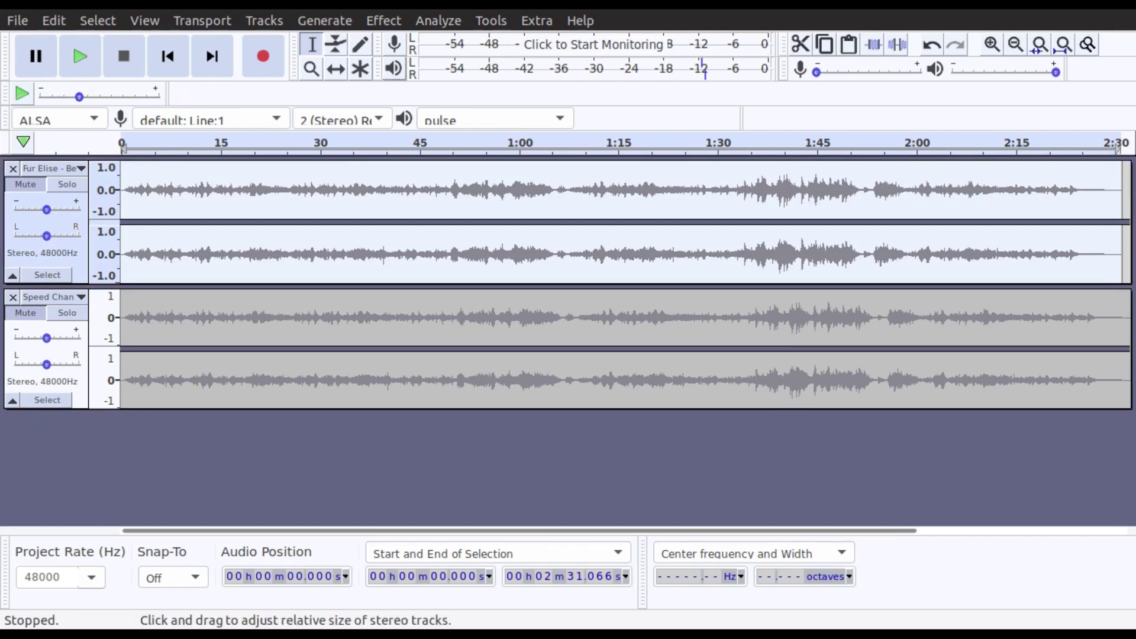
pyautogui.hotkey('ctrl', 'F6')
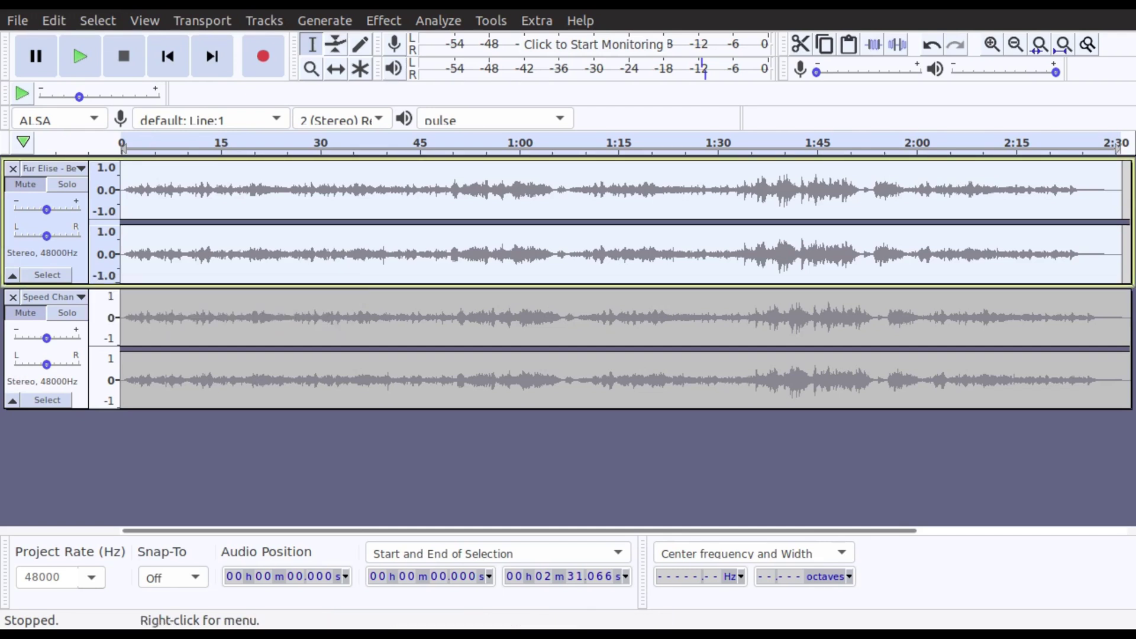
pyautogui.click(67, 312)
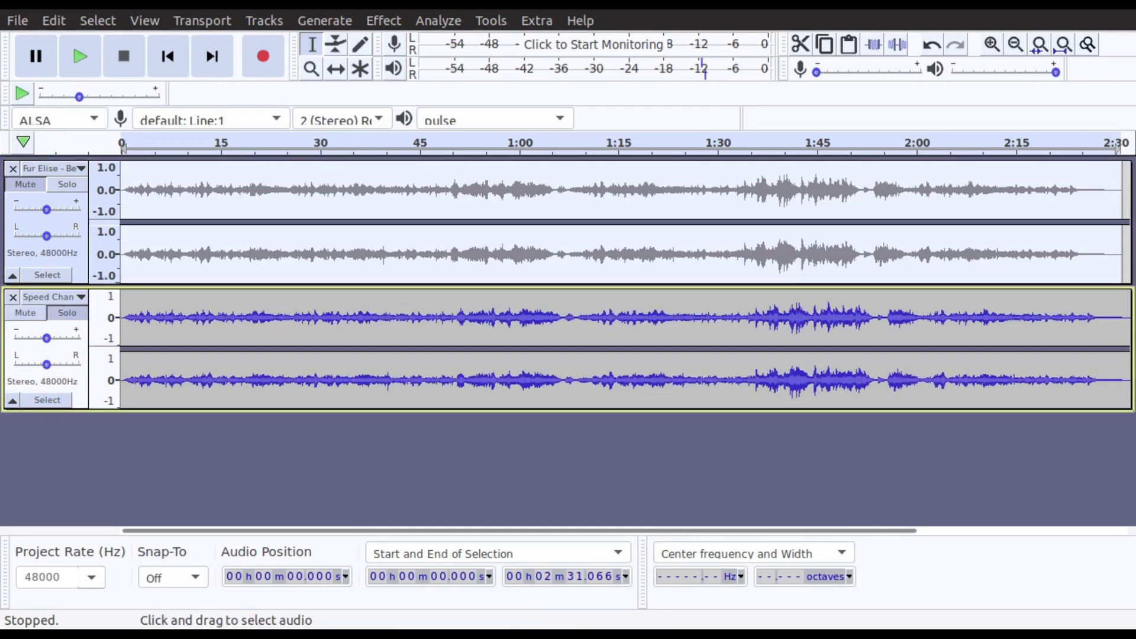
pyautogui.press('space')
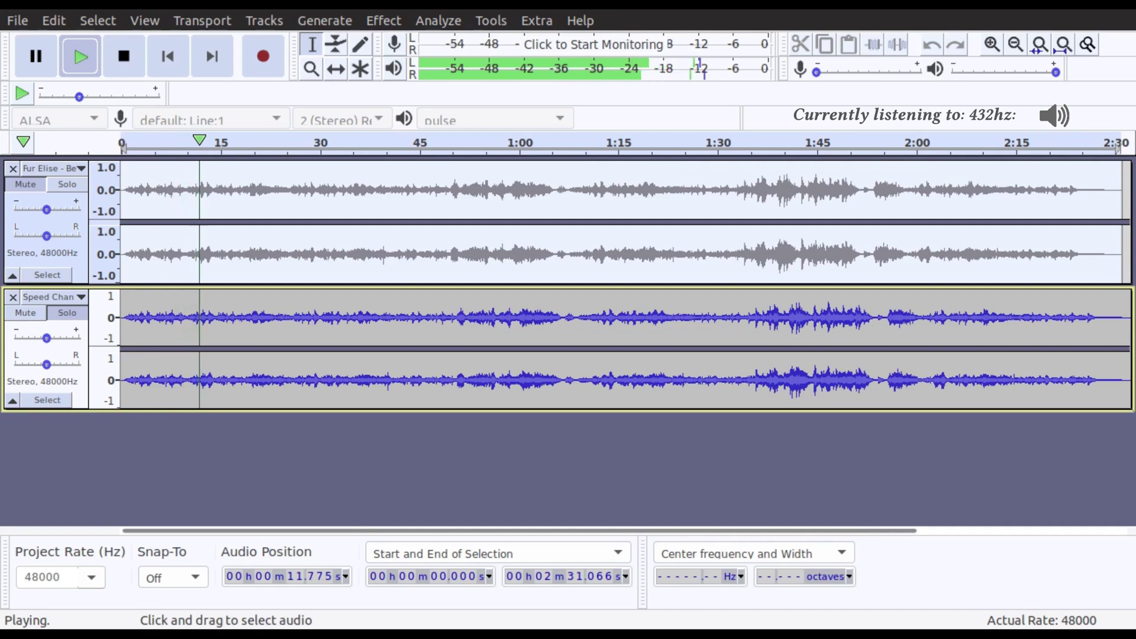
# Compare 440 Hz and 432 Hz by alternately soloing the original Fur Elise and Speed Change tracks during playback, ending on Speed Change
pyautogui.click(67, 184)
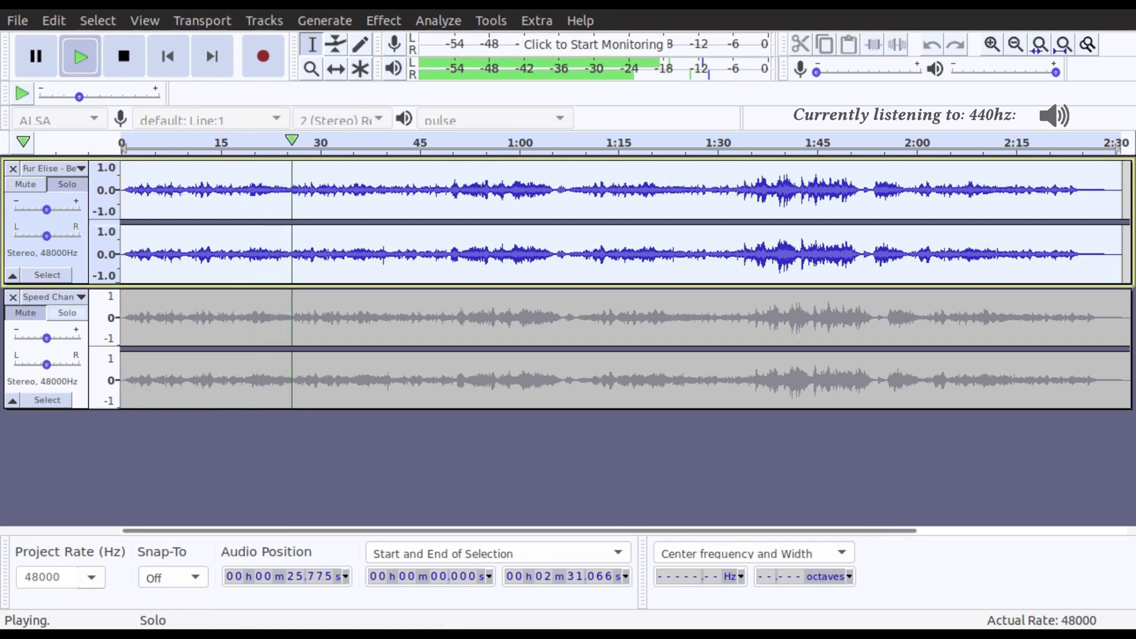
pyautogui.click(67, 312)
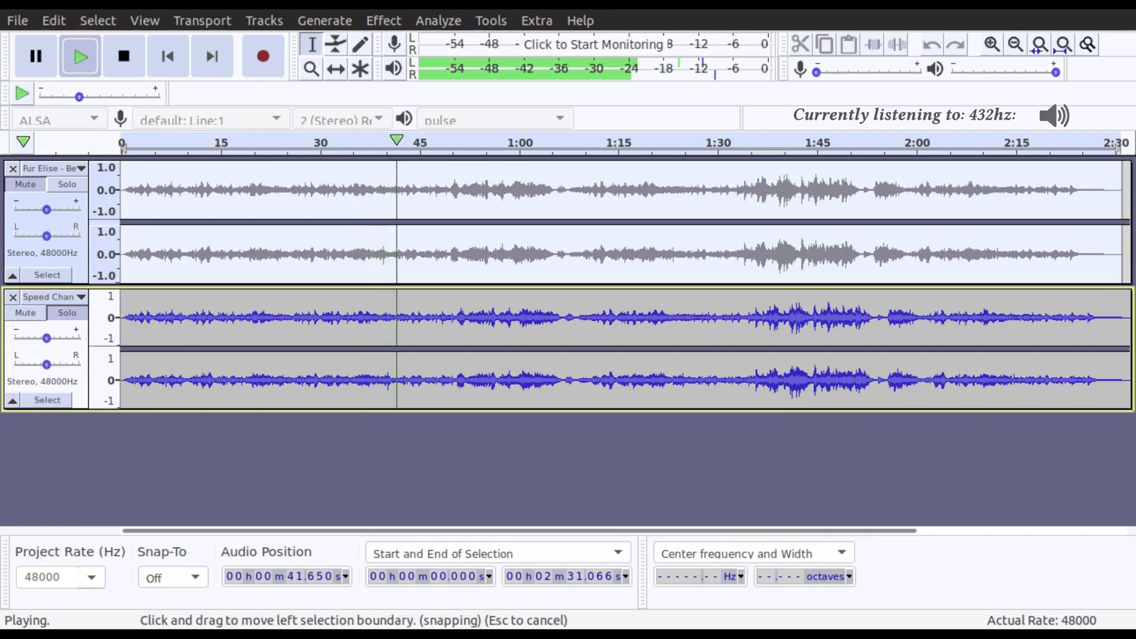
pyautogui.click(67, 184)
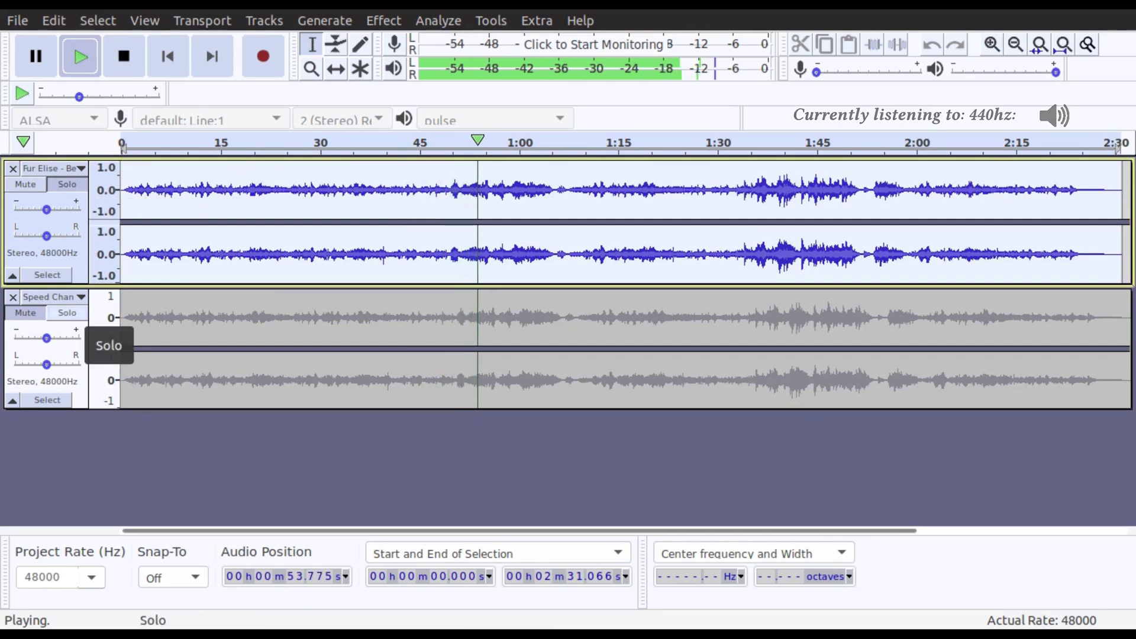
pyautogui.click(67, 313)
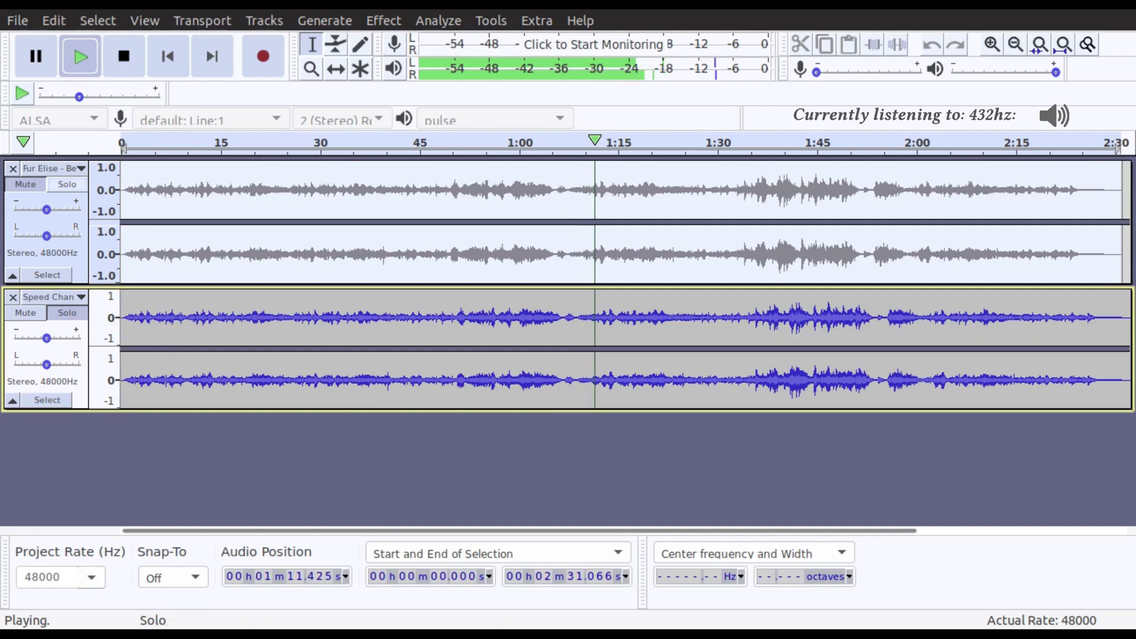
pyautogui.click(66, 184)
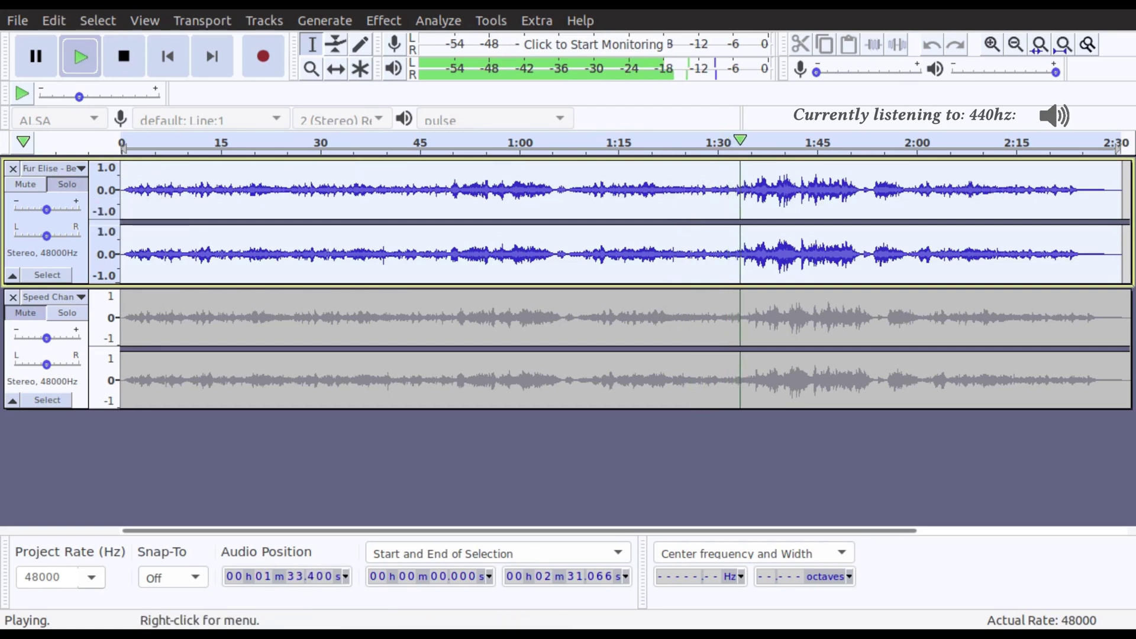
pyautogui.click(67, 313)
pyautogui.click(67, 184)
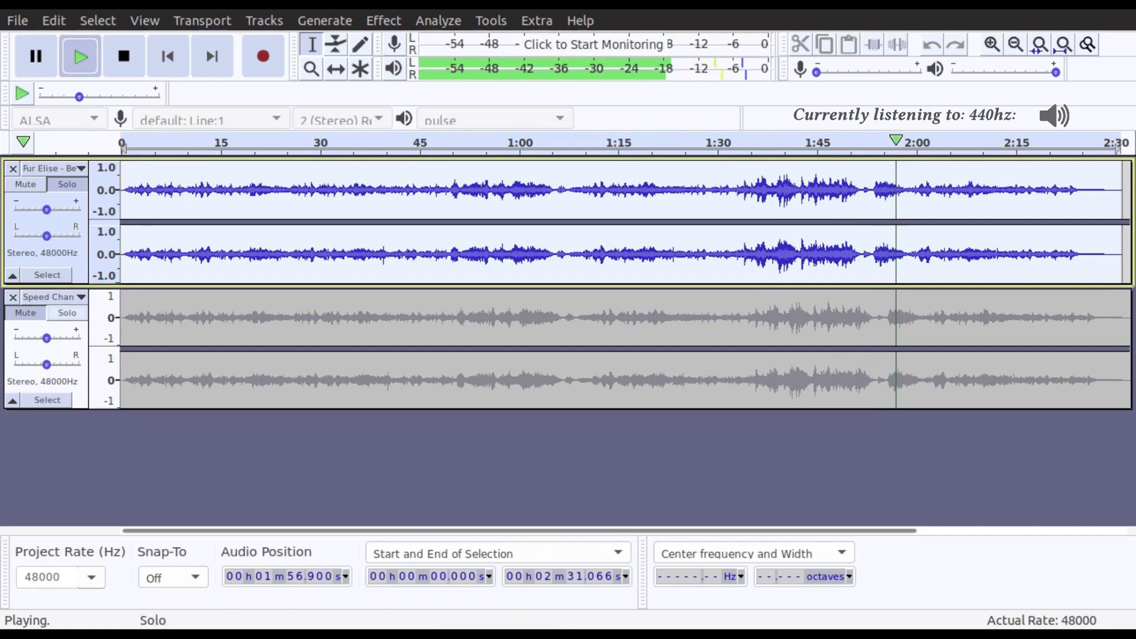
pyautogui.click(67, 313)
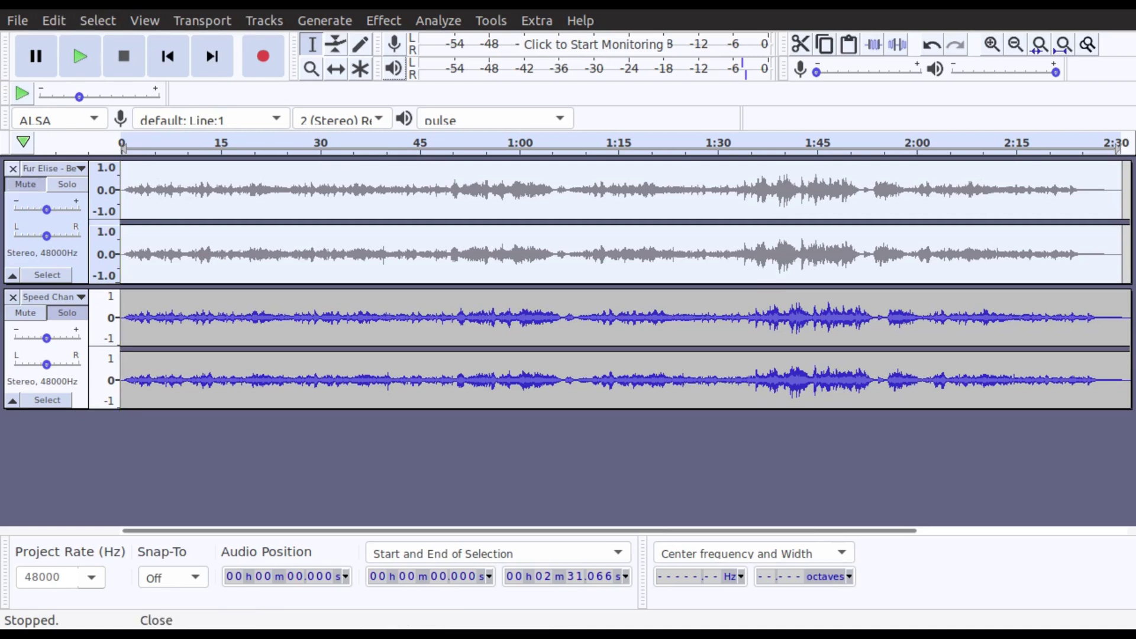
# Remove the original Fur Elise track and enlarge the height of the remaining Speed Change track
pyautogui.click(48, 261)
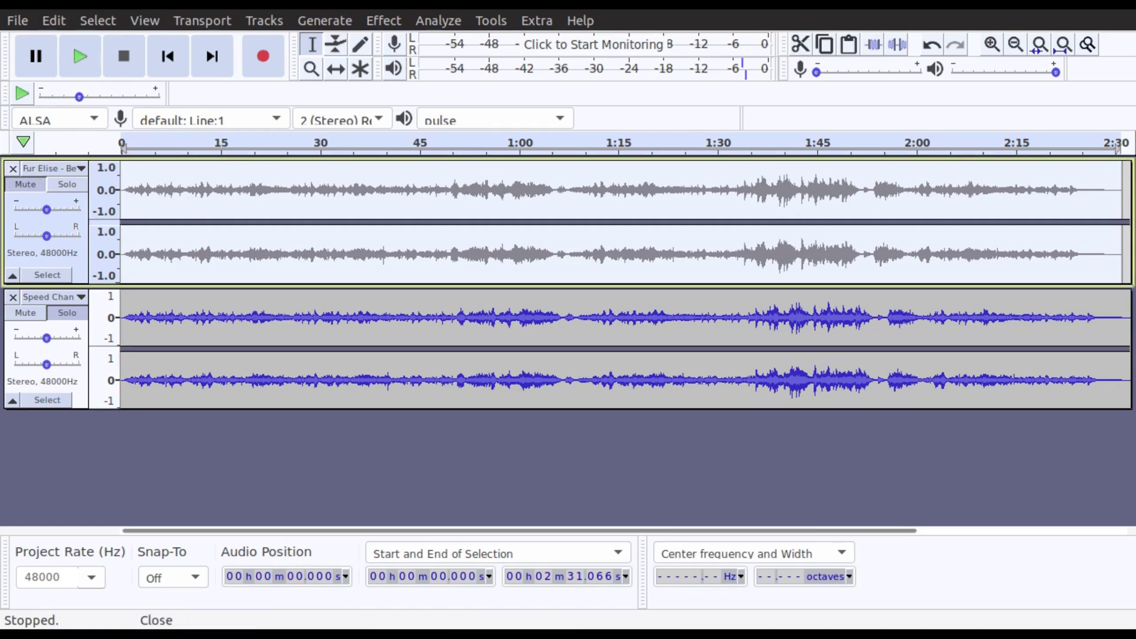
pyautogui.click(12, 168)
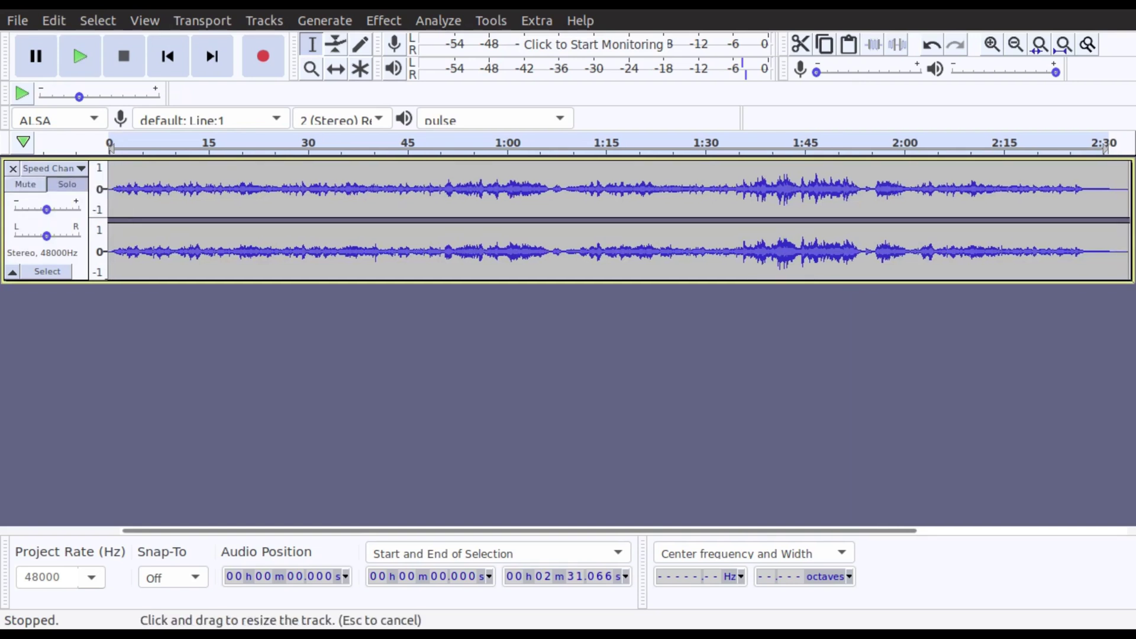
pyautogui.moveTo(568, 281); pyautogui.dragTo(568, 429)
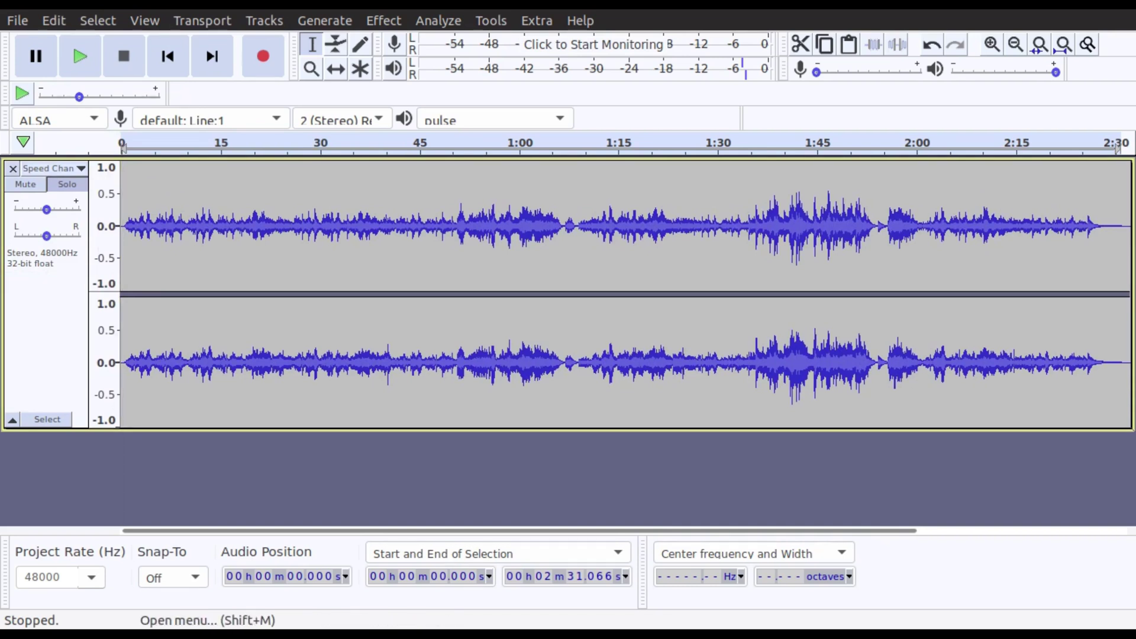
# Show the Speed Change track as a Spectrogram and select about 3.9 s to 44.1 s, covering roughly 2216 to 3892 Hz
pyautogui.click(50, 169)
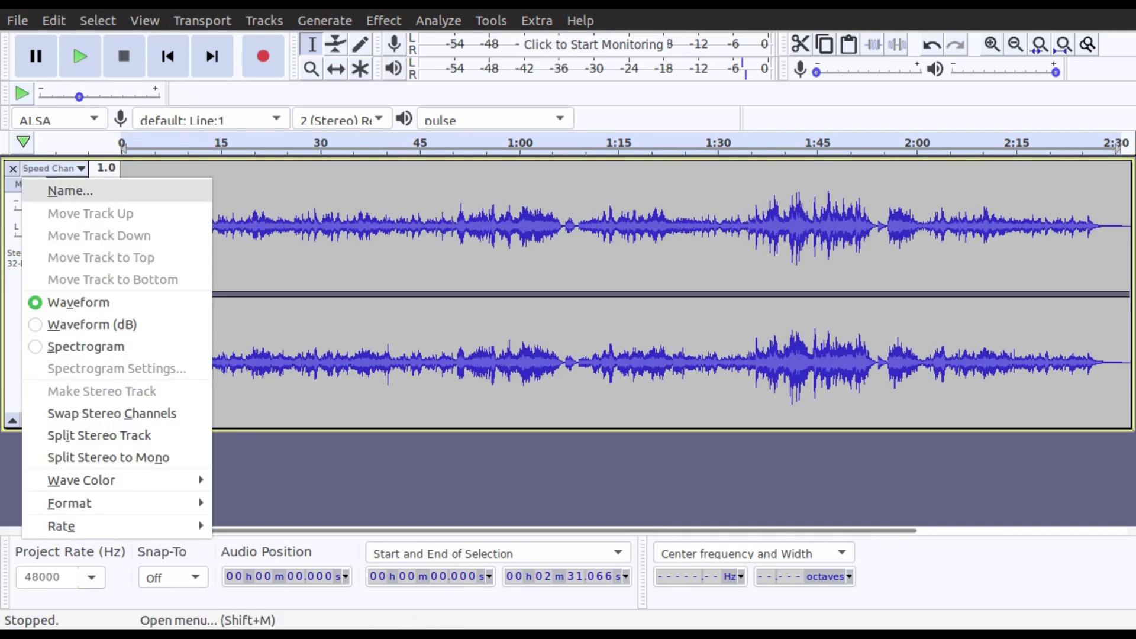
pyautogui.click(85, 347)
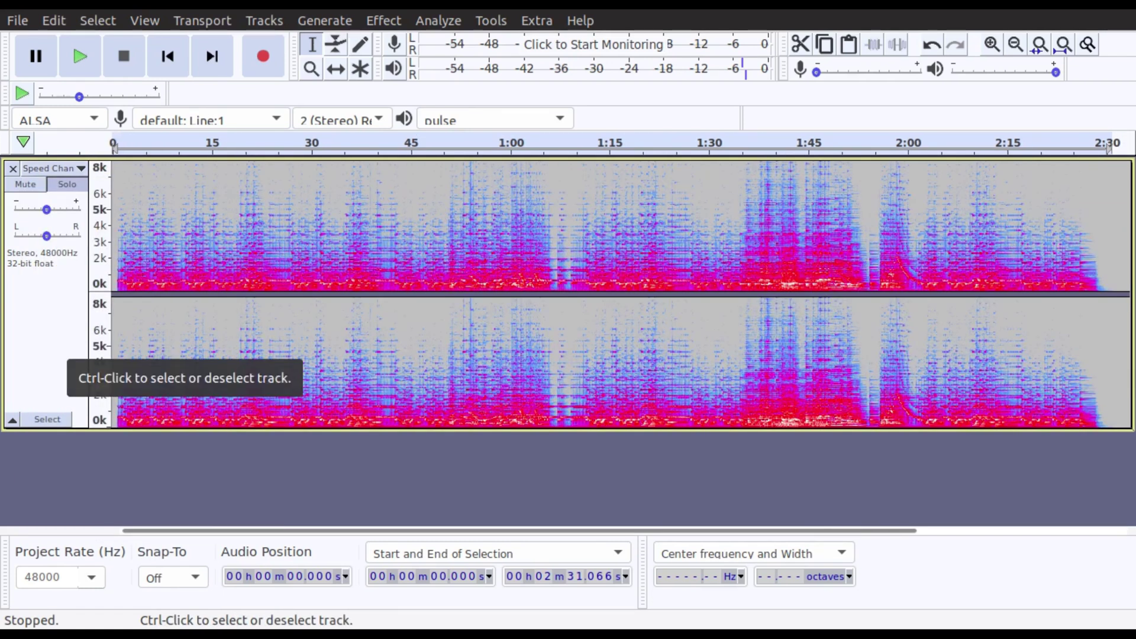
pyautogui.moveTo(139, 255); pyautogui.dragTo(402, 228)
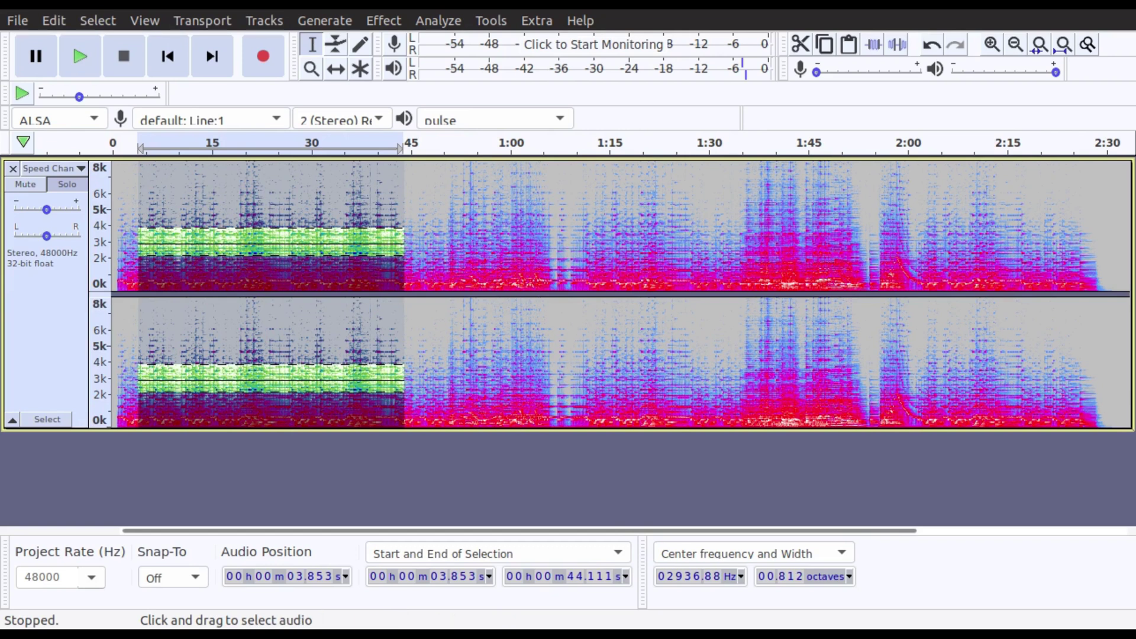
# Display the spectral selection as Low and High Frequencies and return the Speed Change track to Waveform view
pyautogui.click(751, 553)
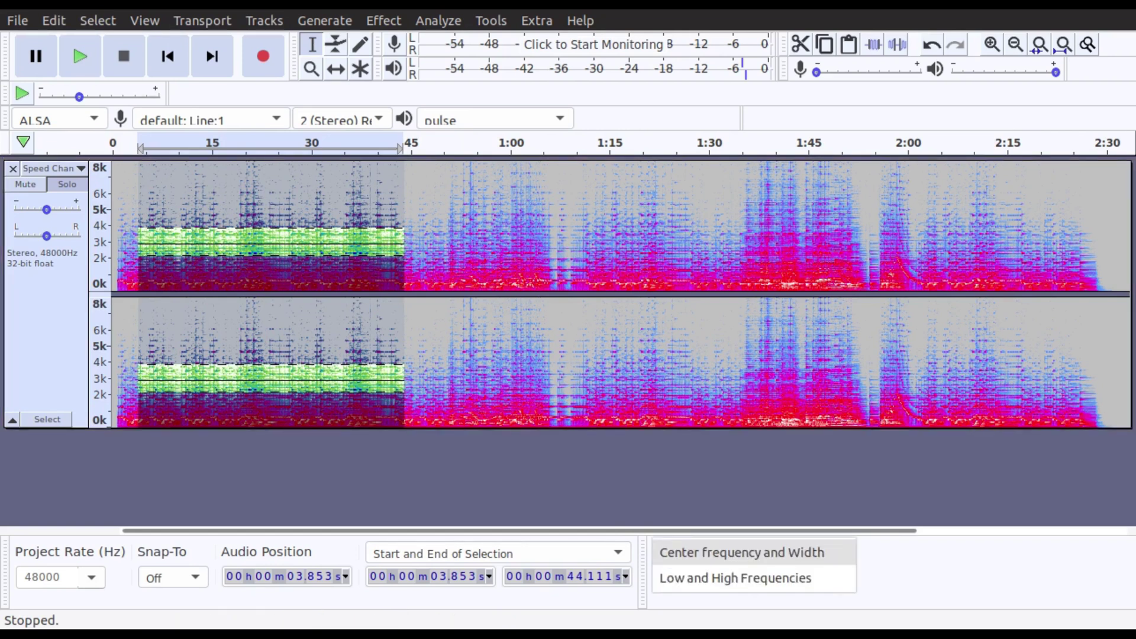
pyautogui.click(736, 578)
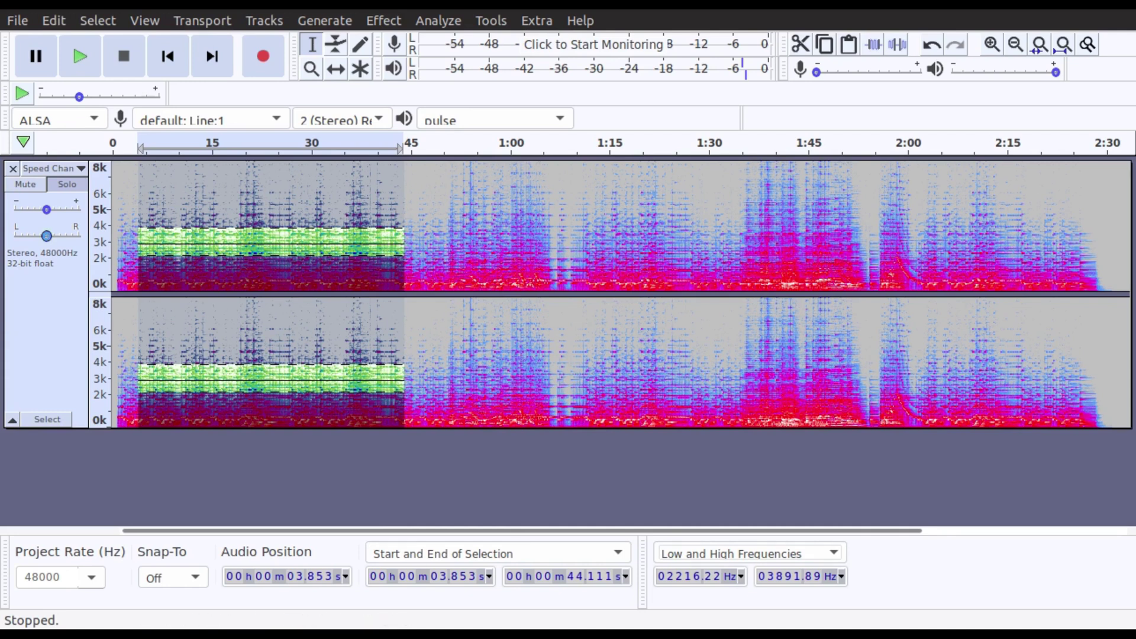
pyautogui.click(50, 168)
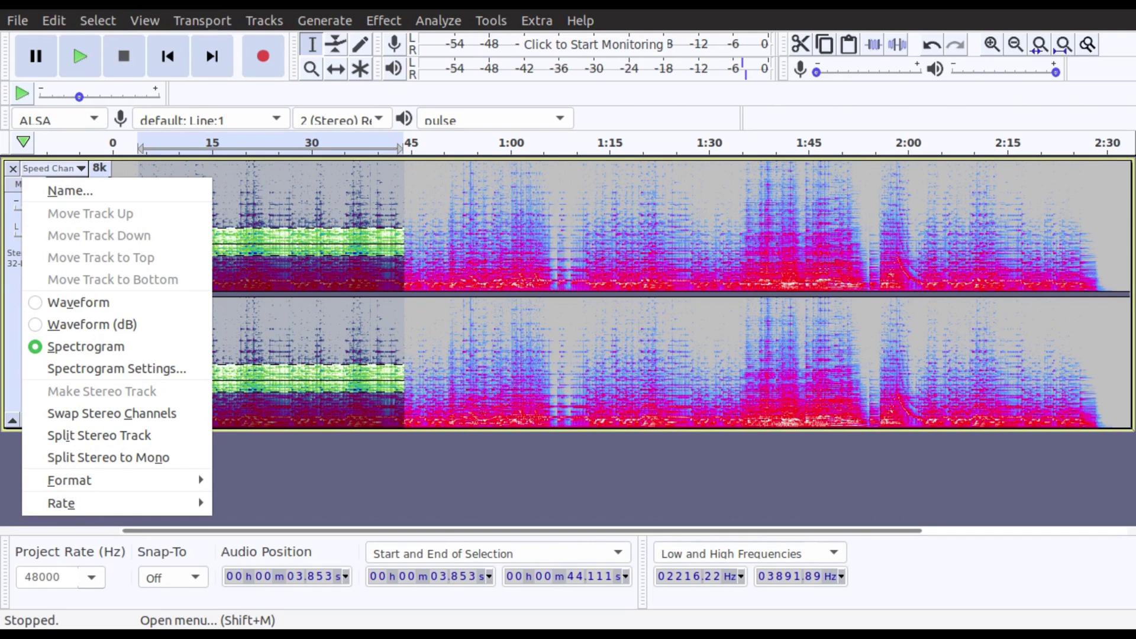
pyautogui.click(78, 303)
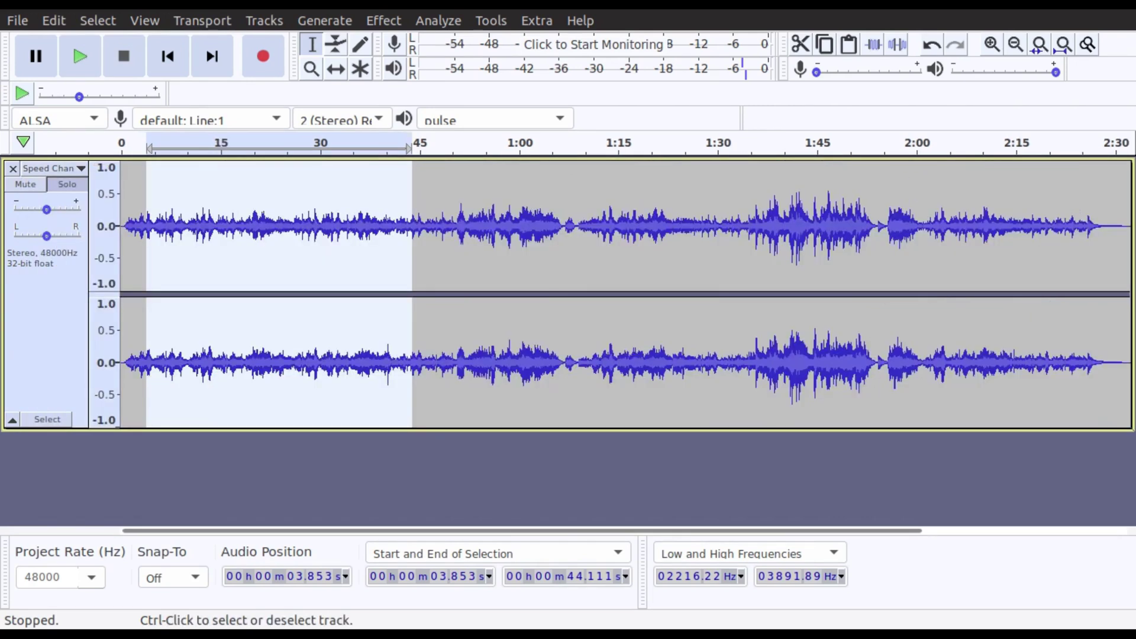
# Select the entire Speed Change track and plot its frequency spectrum with a size of 4096
pyautogui.click(66, 313)
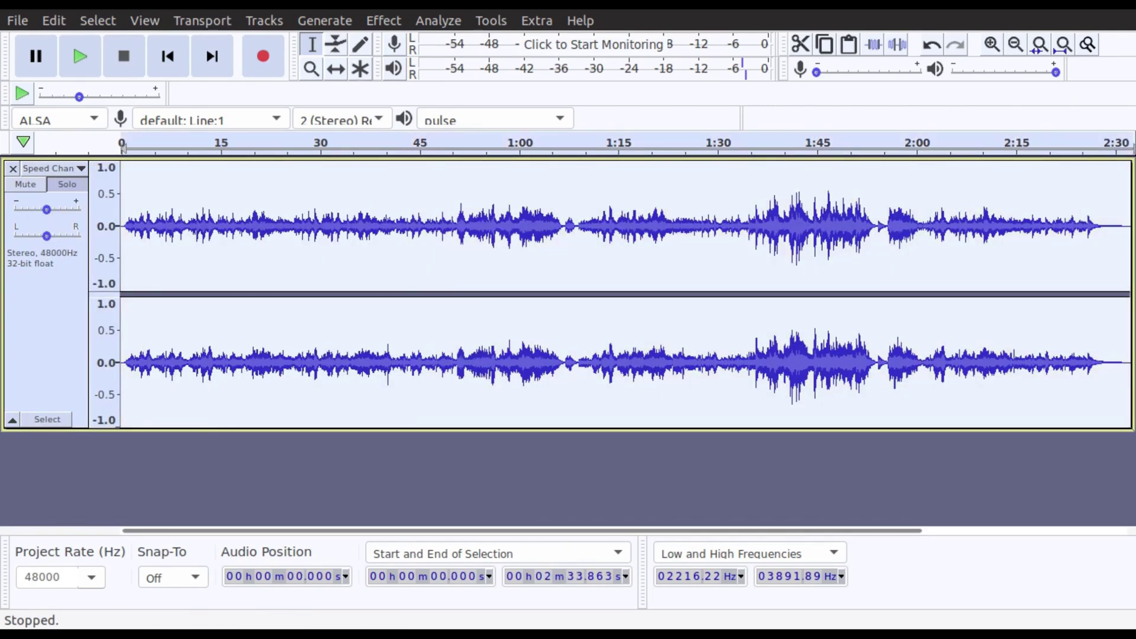
pyautogui.click(438, 21)
pyautogui.press('Down')
pyautogui.press('Down')
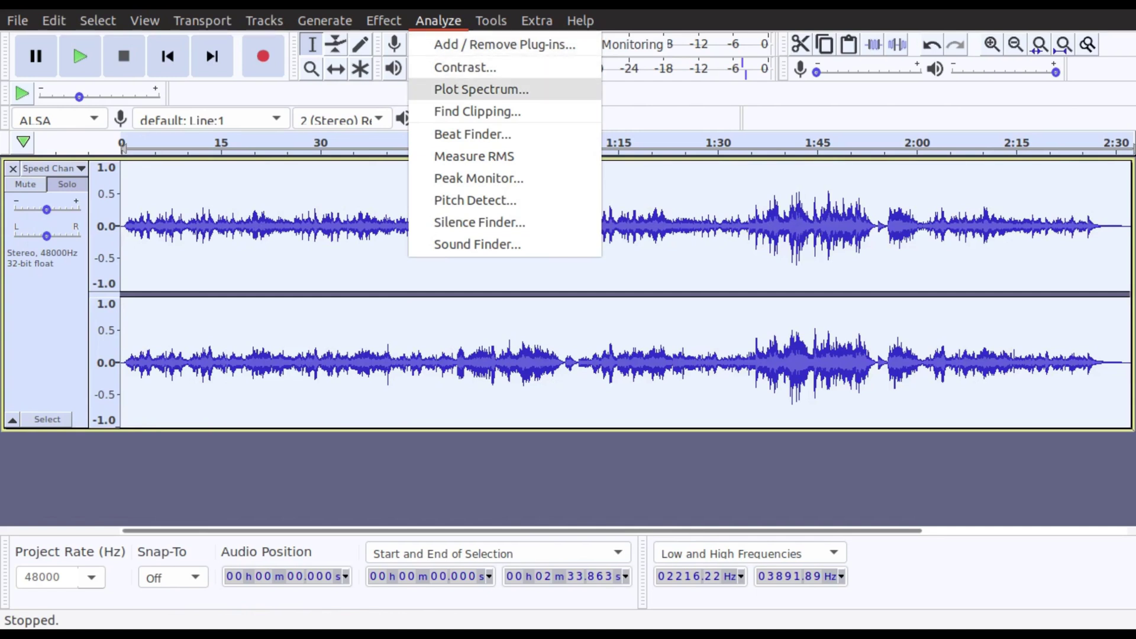
pyautogui.press('Return')
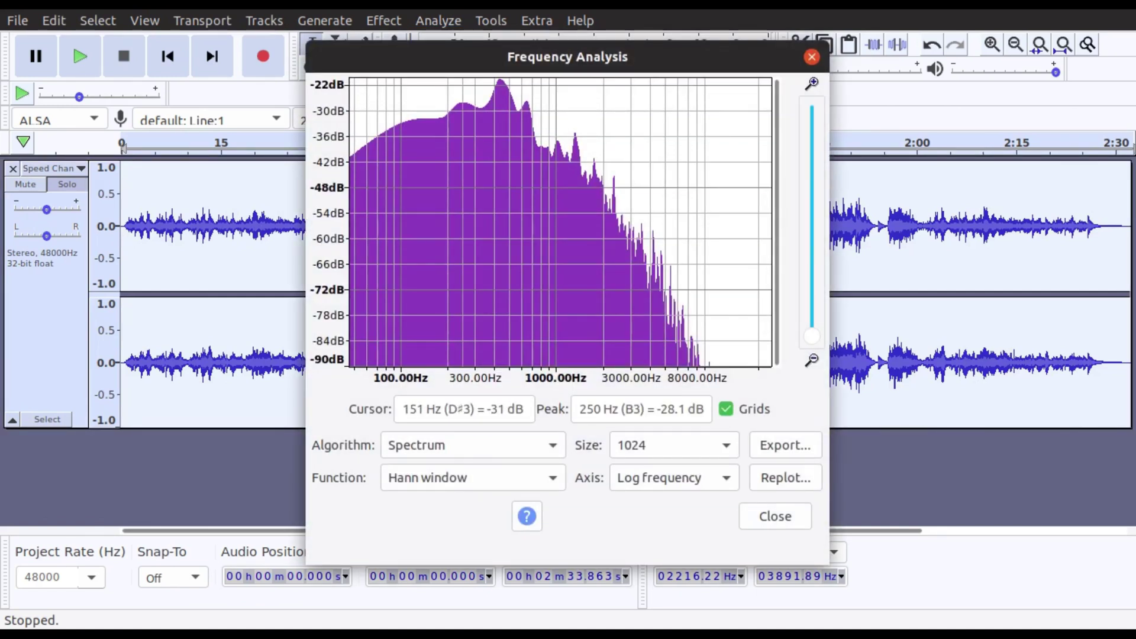
pyautogui.click(674, 445)
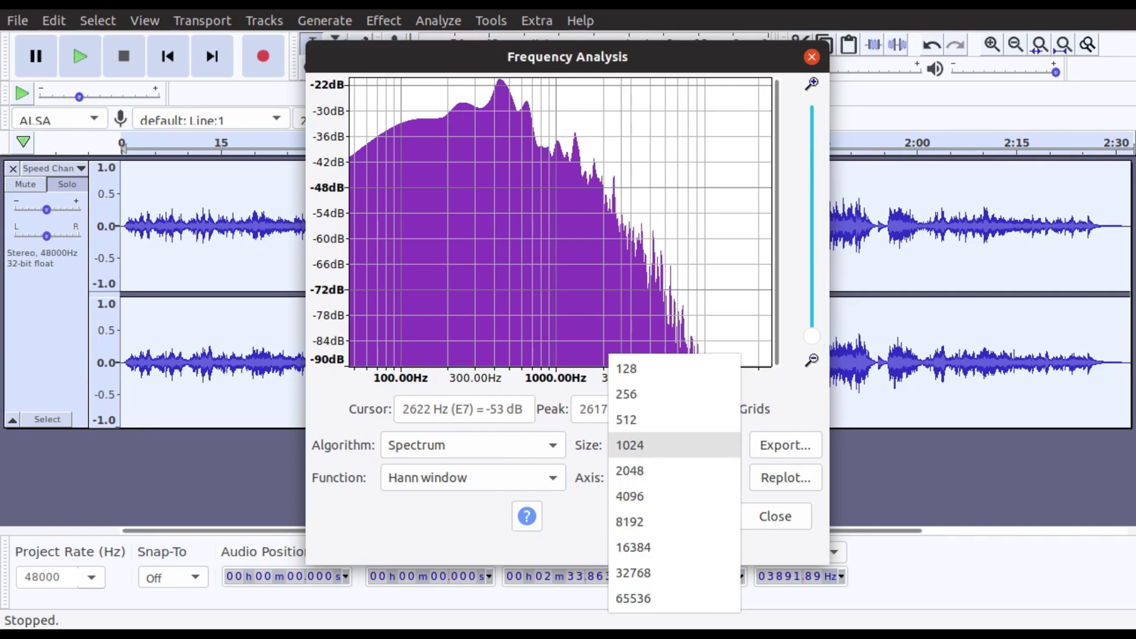
pyautogui.press('Return')
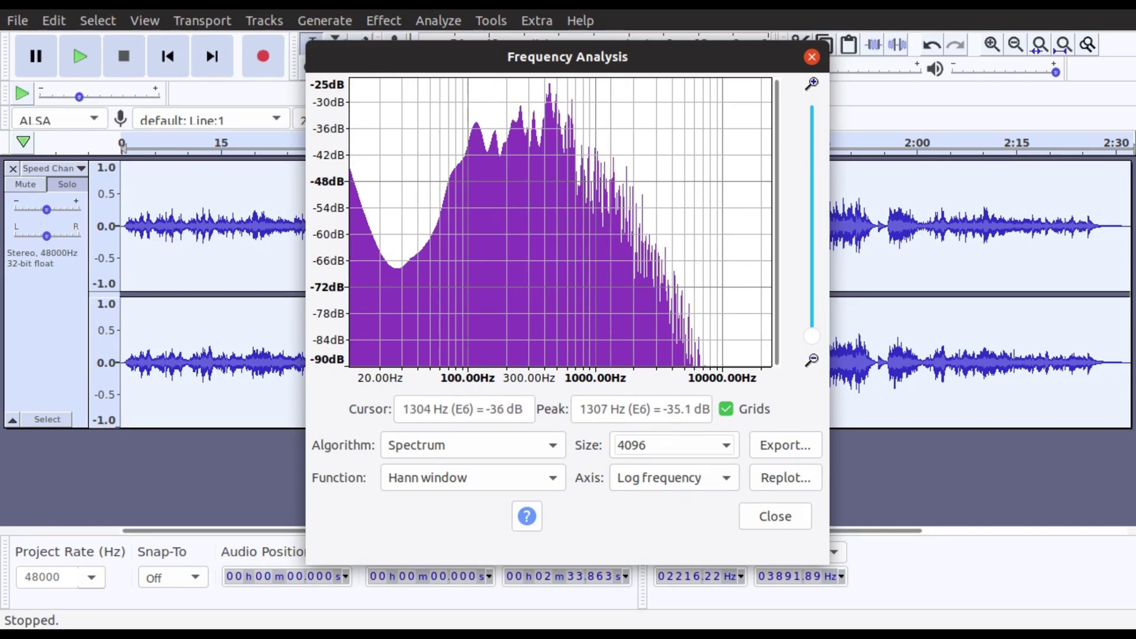
pyautogui.click(775, 516)
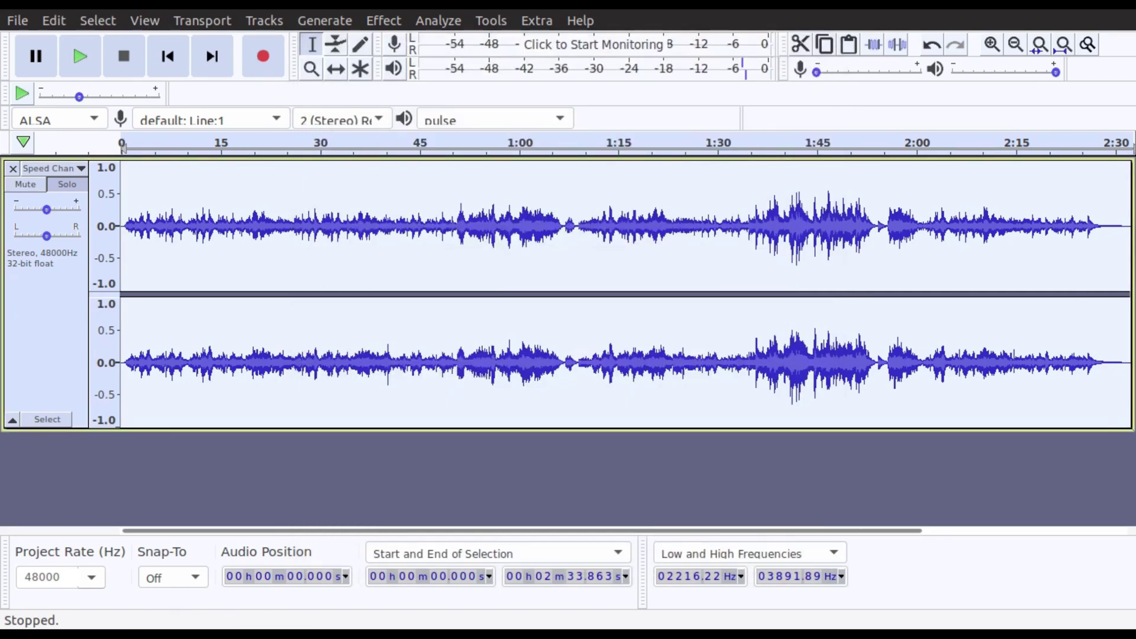
# Normalize the Speed Change track to a peak amplitude of -0.1 dB with DC offset removal enabled
pyautogui.click(384, 20)
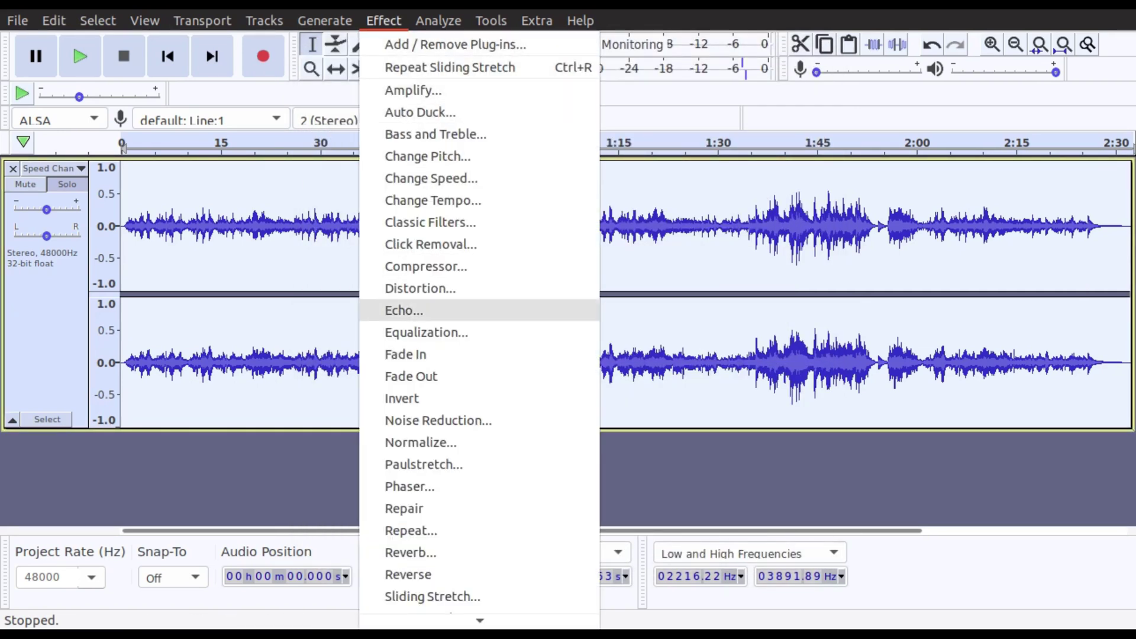
pyautogui.press('Down')
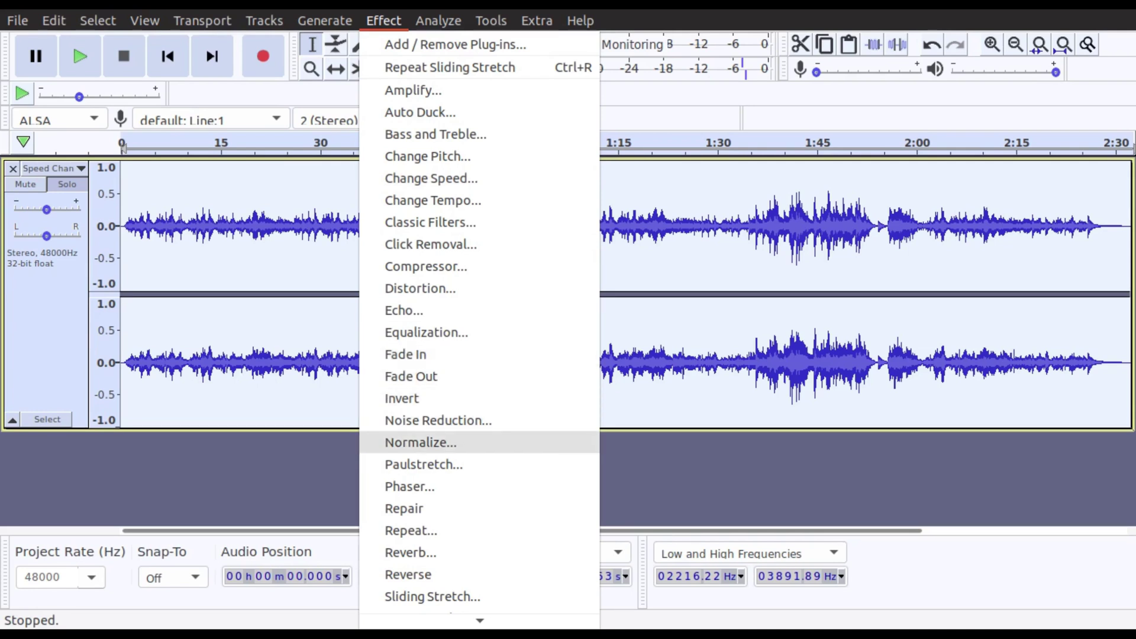
pyautogui.press('Return')
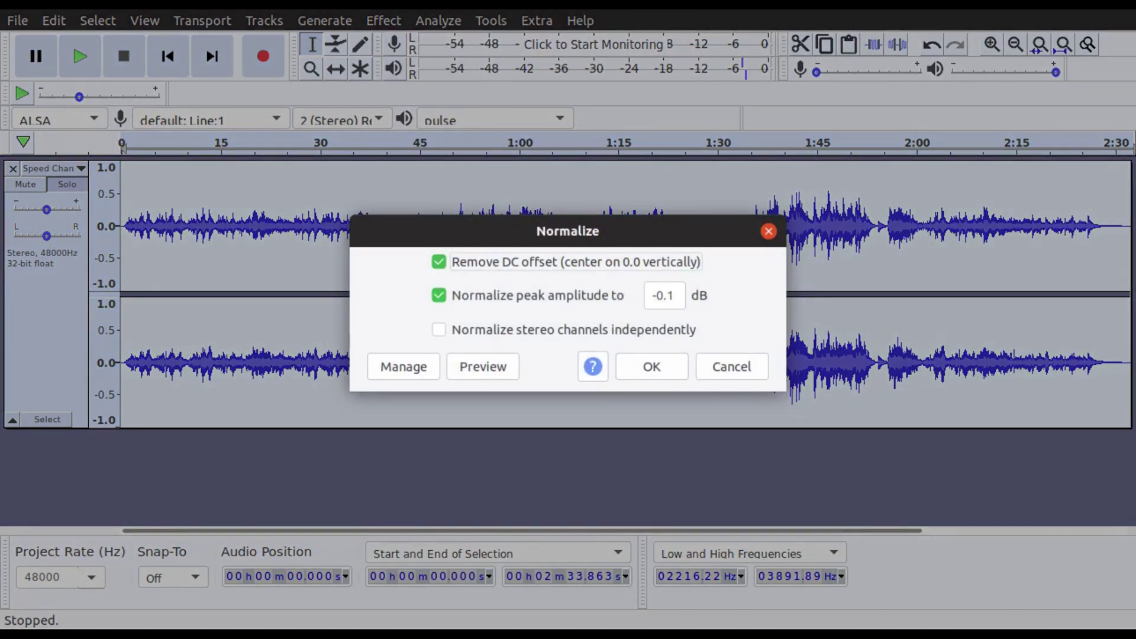
pyautogui.press('Tab')
pyautogui.press('space')
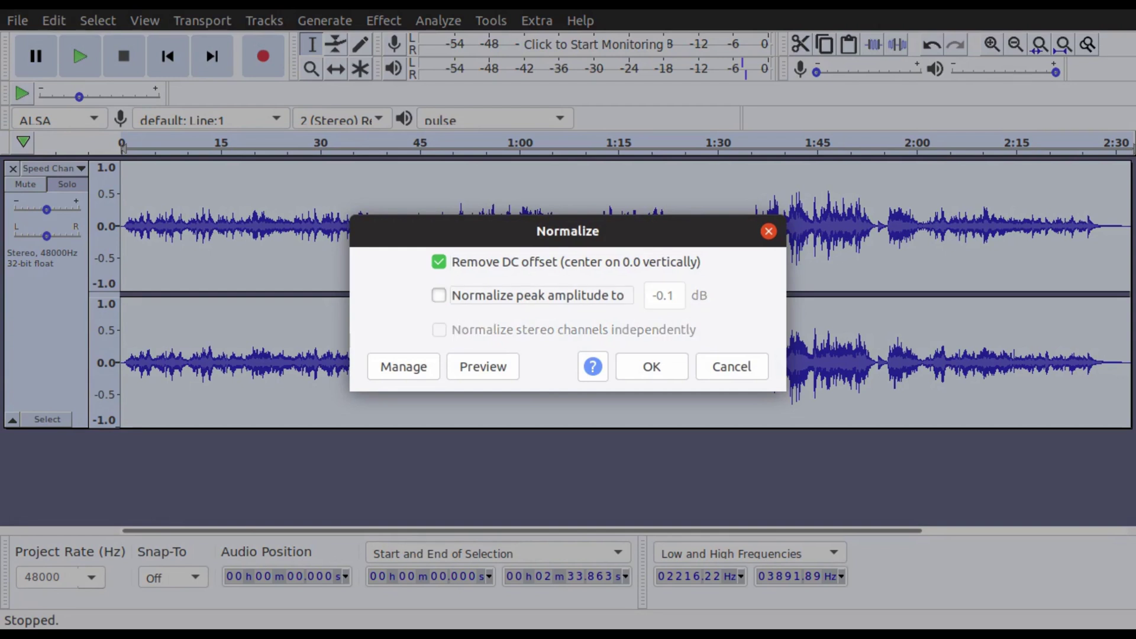
pyautogui.press('space')
pyautogui.press('Return')
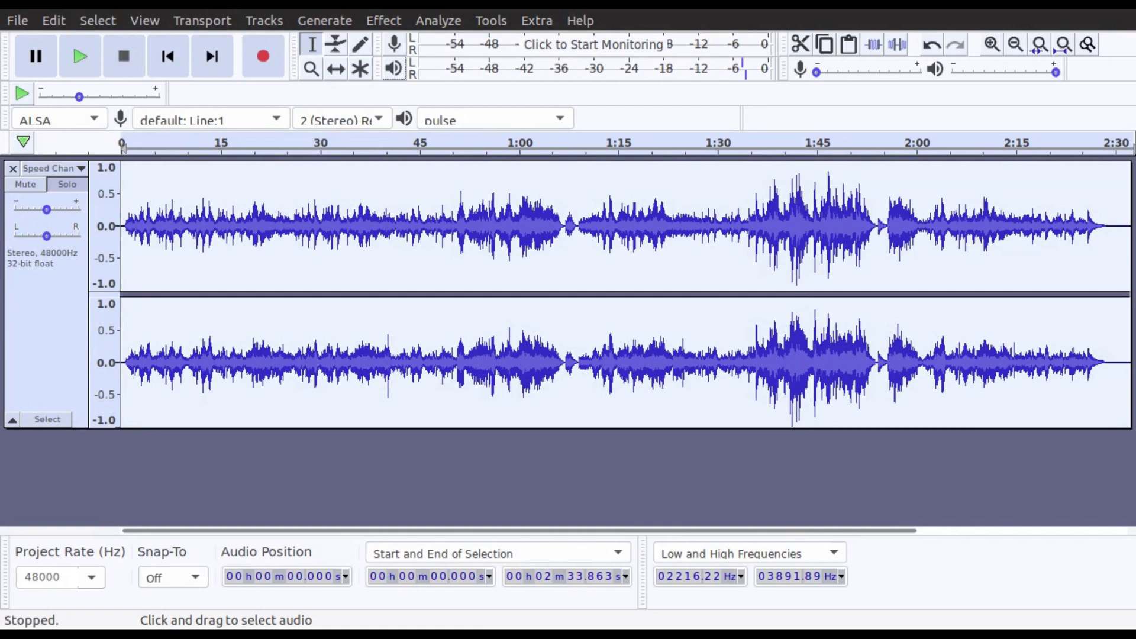
# Start exporting the normalized Speed Change audio as a WAV file
pyautogui.hotkey('alt', 'f')
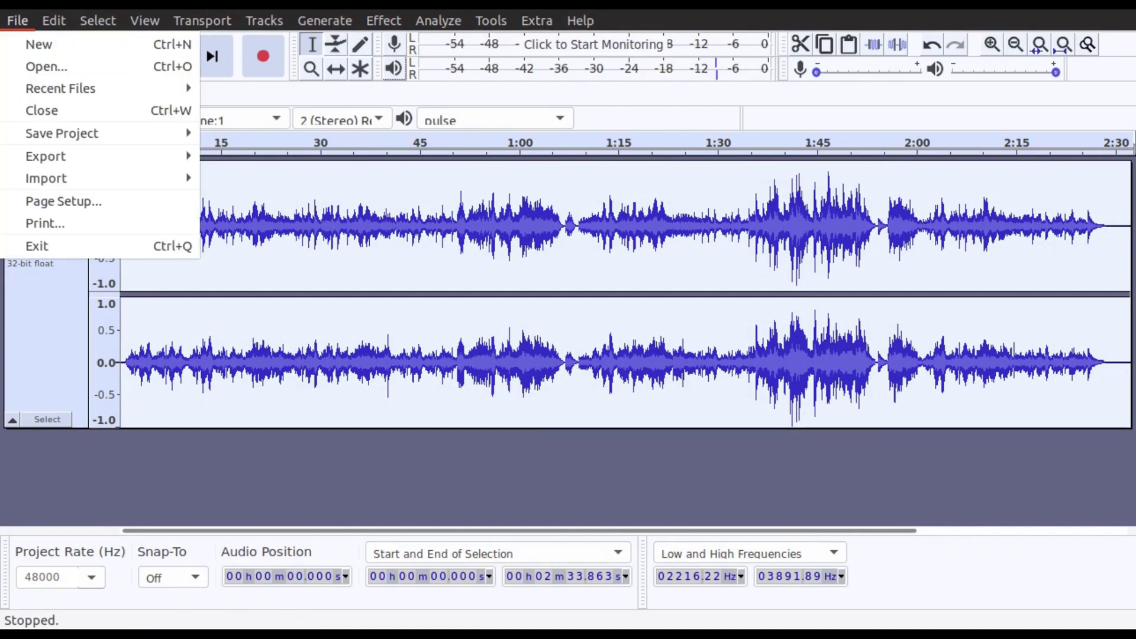
pyautogui.press('Down')
pyautogui.press('Down')
pyautogui.press('Down')
pyautogui.press('Down')
pyautogui.press('Down')
pyautogui.press('Down')
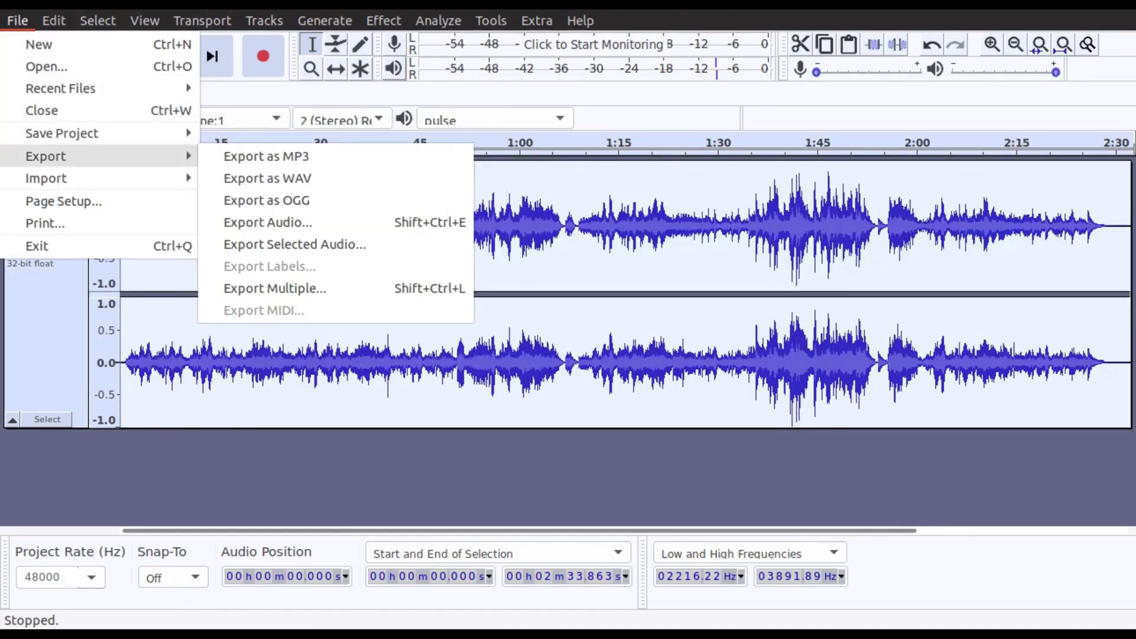
pyautogui.press('Right')
pyautogui.press('Down')
pyautogui.press('Return')
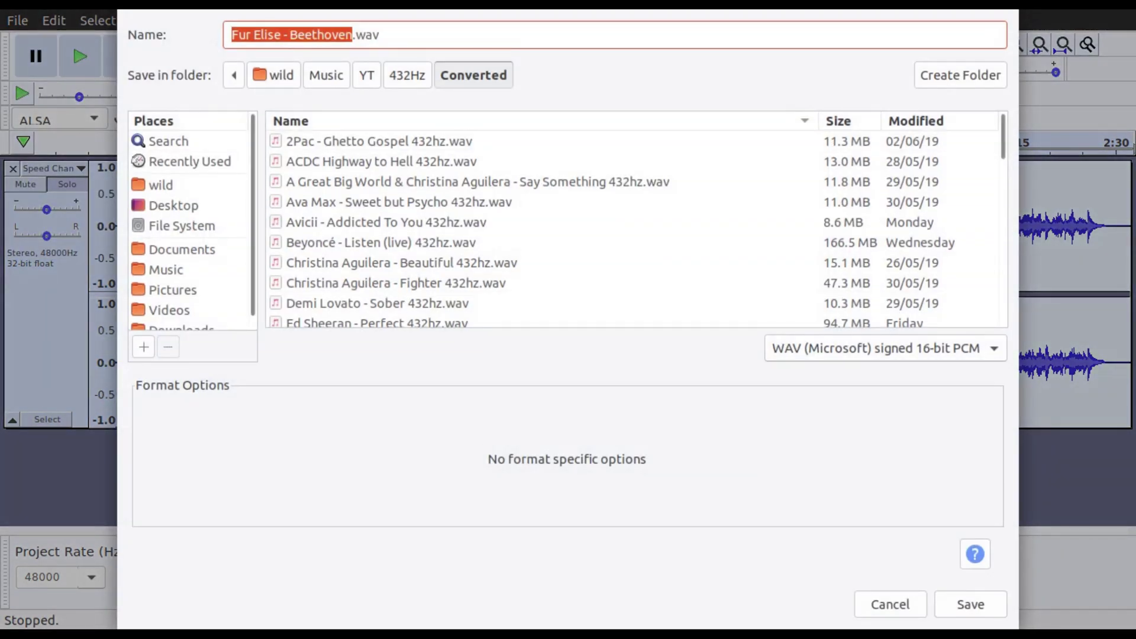
# Set the export file type to WAV (Microsoft) 32-bit float PCM
pyautogui.click(886, 348)
pyautogui.press('Down')
pyautogui.press('Down')
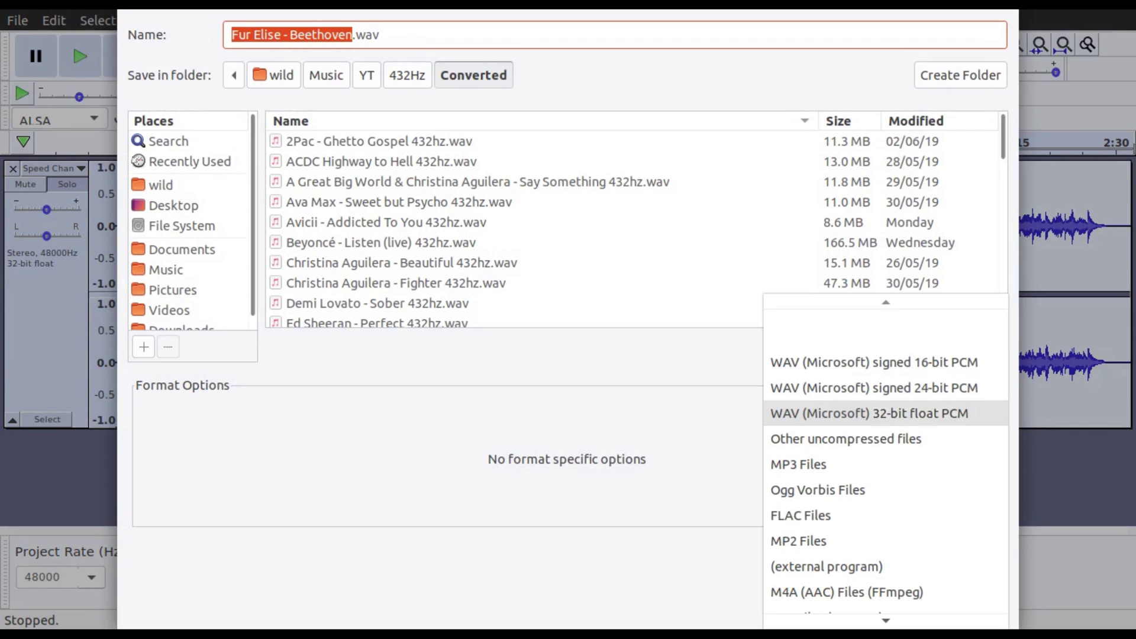
pyautogui.press('Return')
# Look through the other available export formats, including FLAC and Custom FFmpeg Export, and settle back on WAV (Microsoft) 32-bit float PCM
pyautogui.press('space')
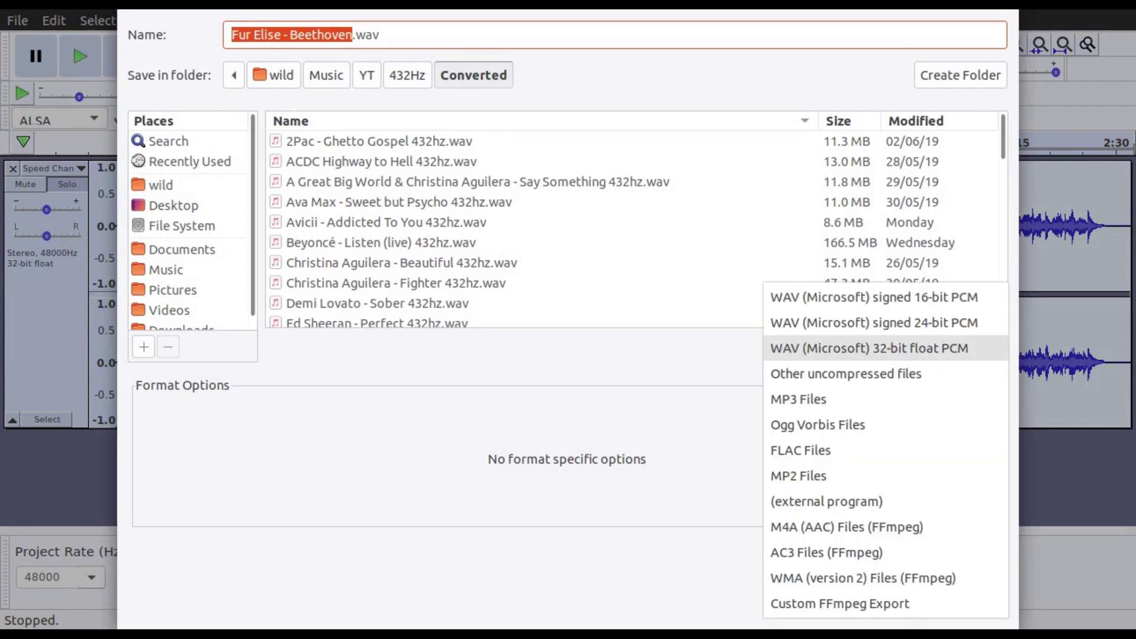
pyautogui.press('Down')
pyautogui.press('Down')
pyautogui.press('Down')
pyautogui.press('Down')
pyautogui.press('Down')
pyautogui.press('Down')
pyautogui.press('Down')
pyautogui.press('Down')
pyautogui.press('Down')
pyautogui.press('Down')
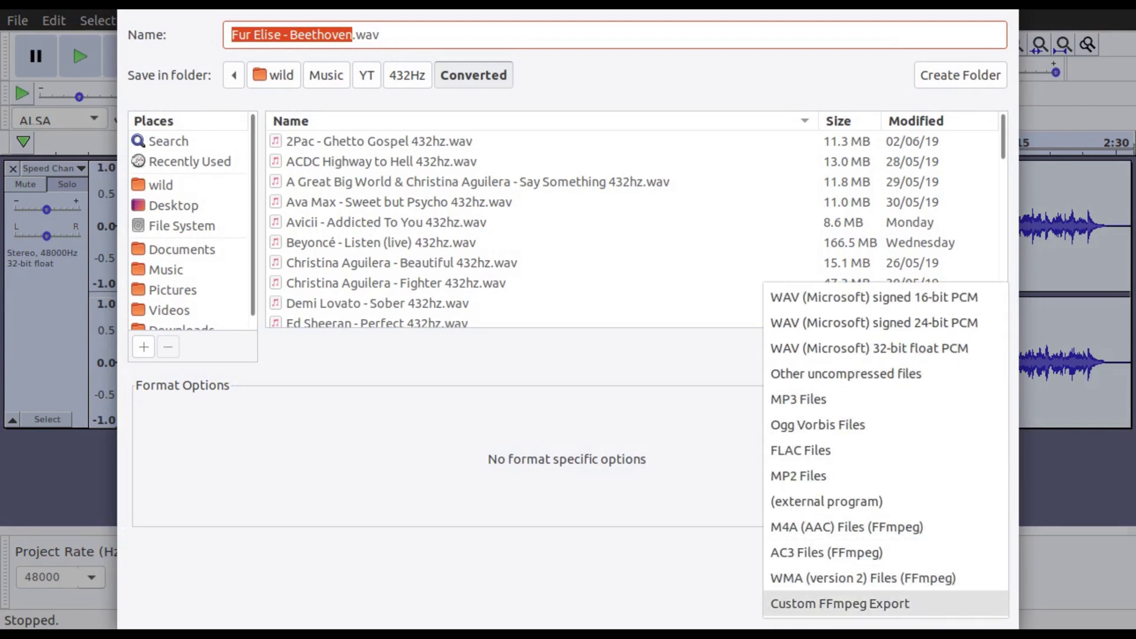
pyautogui.press('Up')
pyautogui.press('Up')
pyautogui.press('Up')
pyautogui.press('Up')
pyautogui.press('Up')
pyautogui.press('Up')
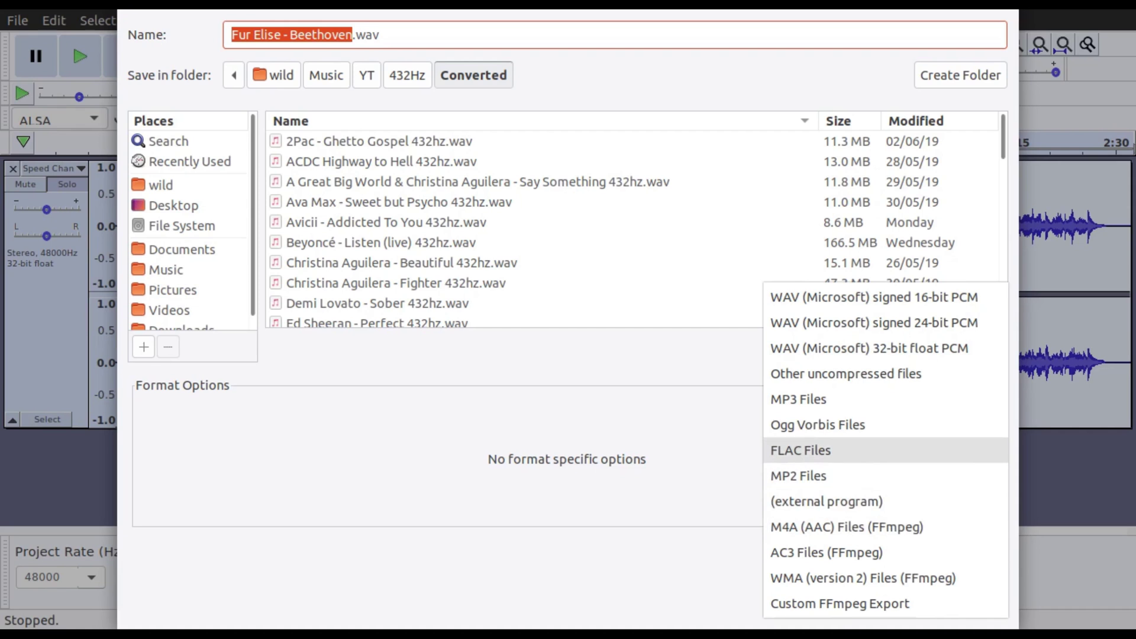
pyautogui.press('Up')
pyautogui.press('Up')
pyautogui.press('Up')
pyautogui.press('Up')
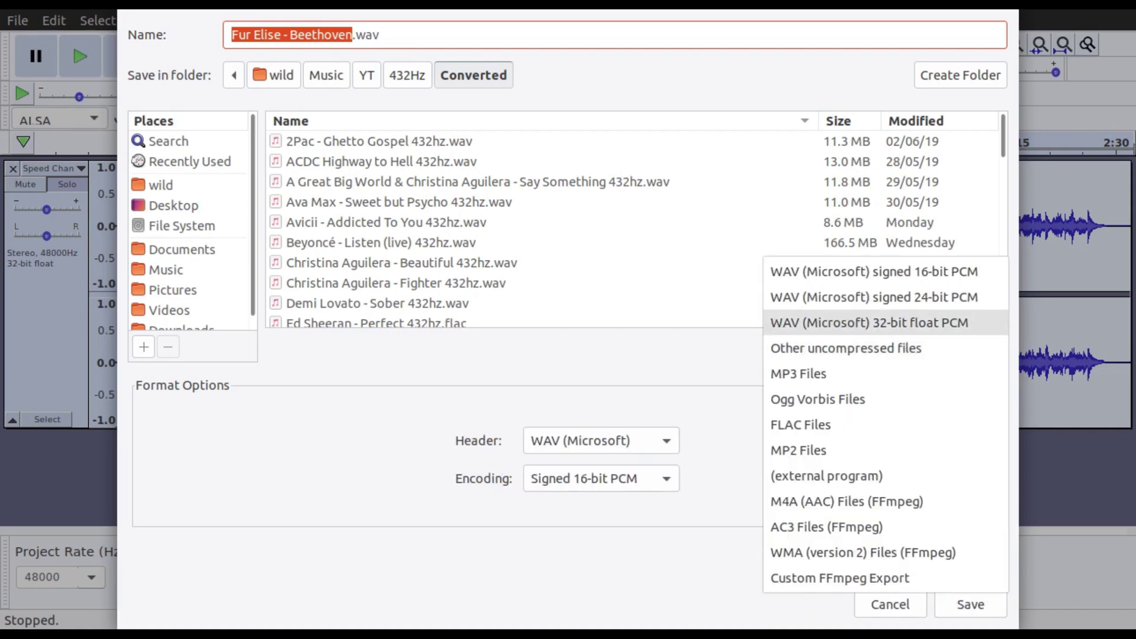
pyautogui.press('Return')
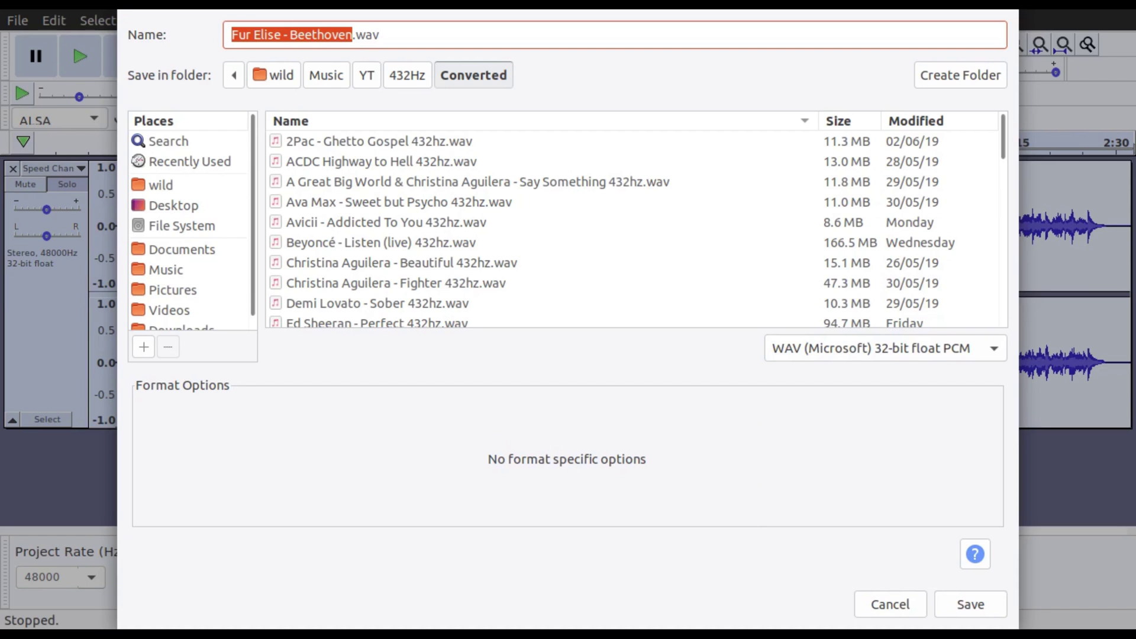
# Name the export "Fur Elise - Beethoven 432hz.wav" and save it in the Converted folder, replacing the existing file
pyautogui.click(366, 35)
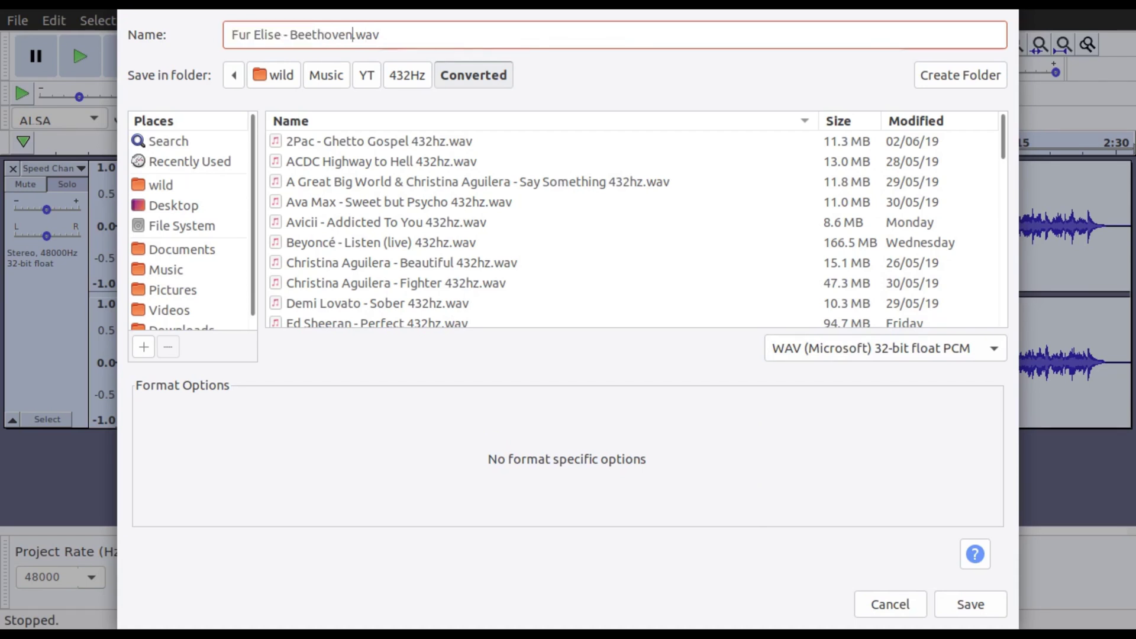
pyautogui.write('432hz')
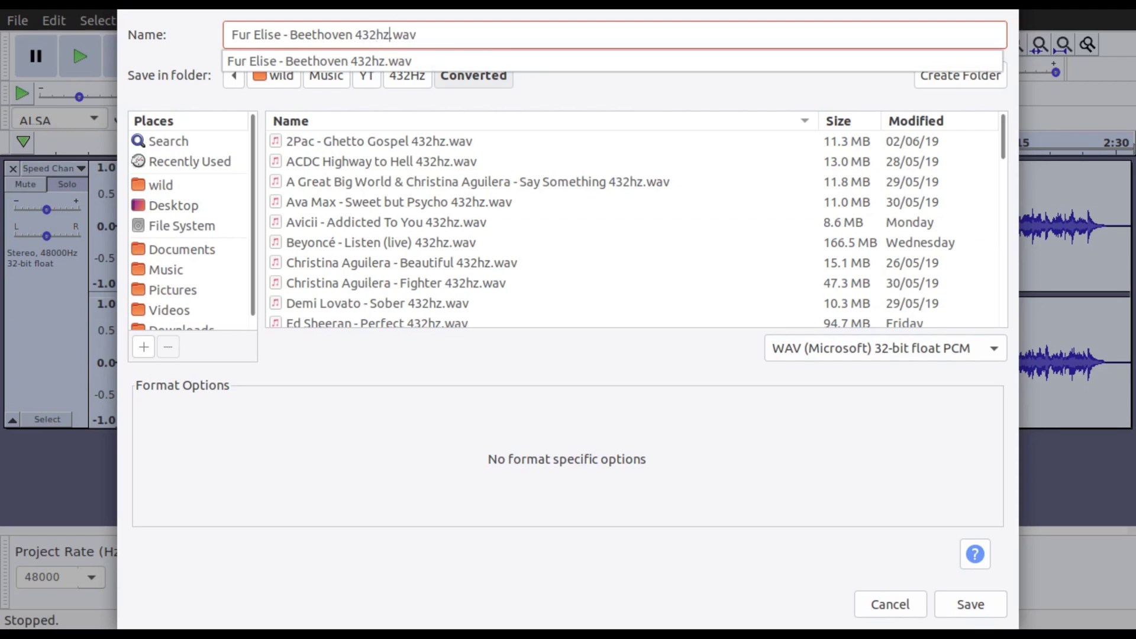
pyautogui.click(970, 604)
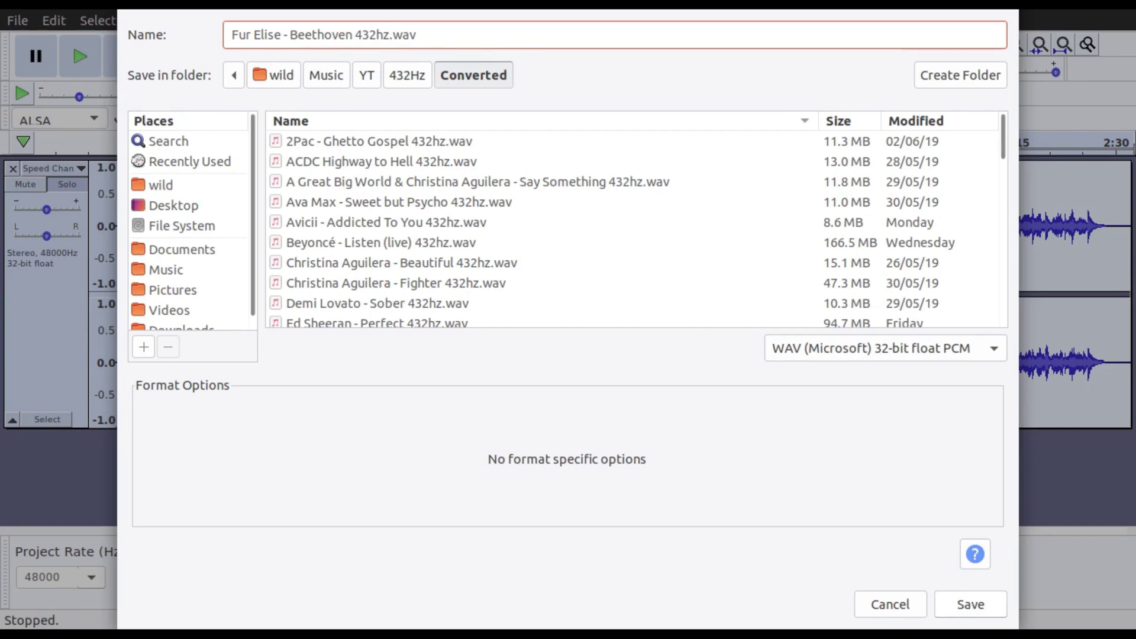
pyautogui.press('Return')
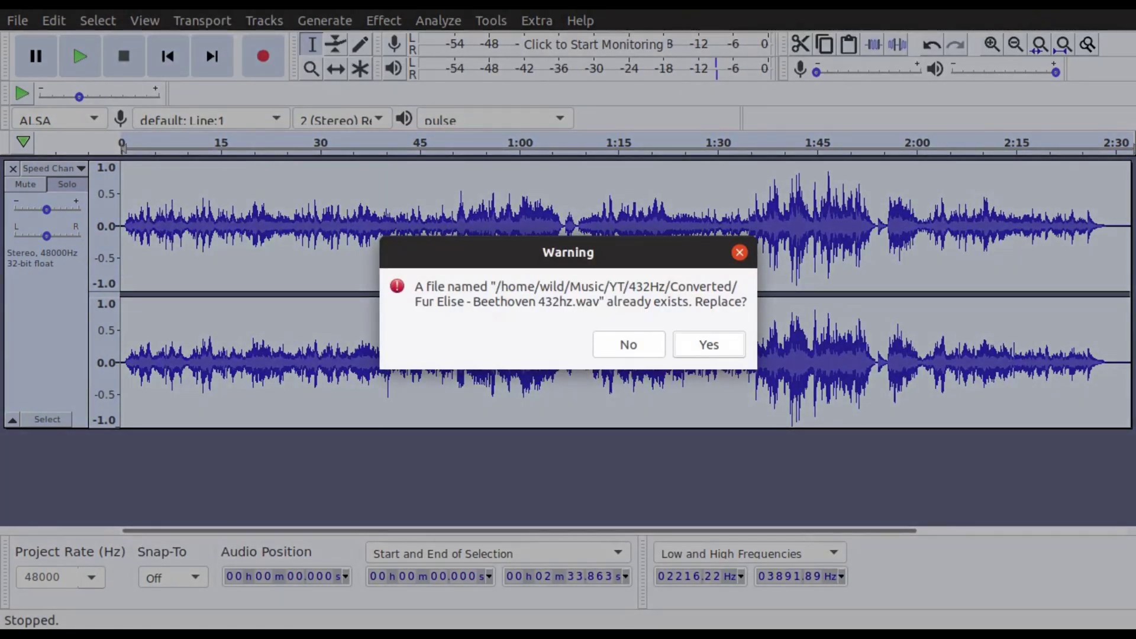
pyautogui.press('Return')
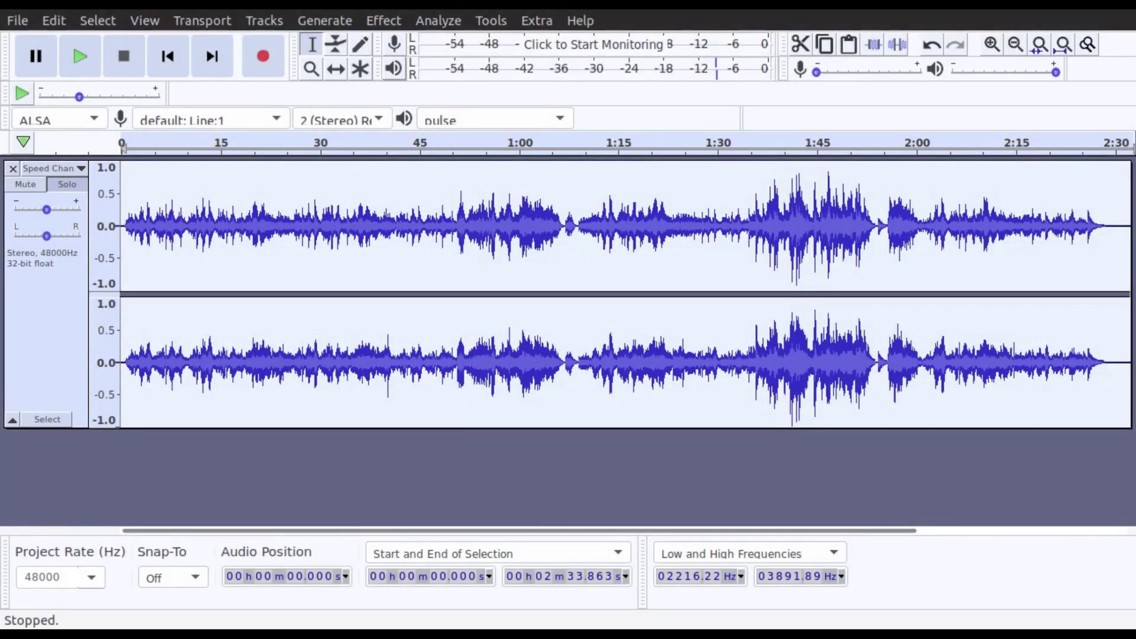